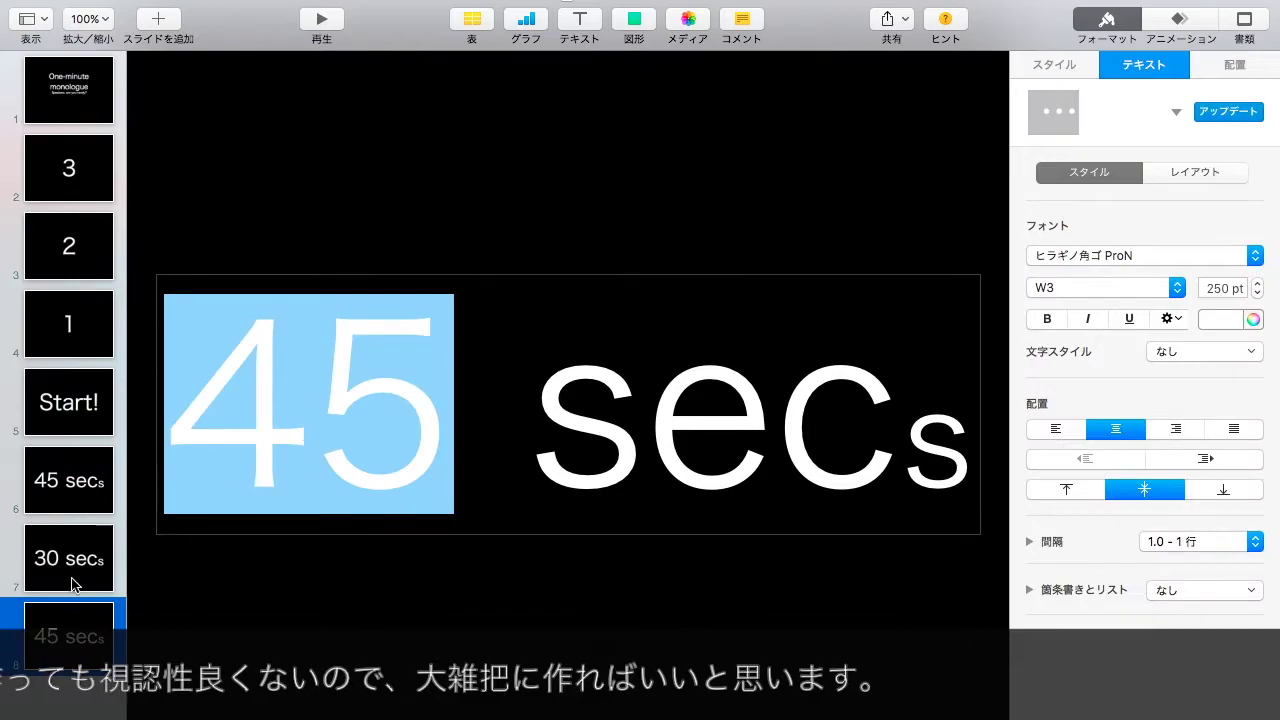
# Complete the countdown slides with 10 secs after 15 secs, followed by three slides reading 3, 2 and 1.
pyautogui.write('10')
pyautogui.press('super+v')
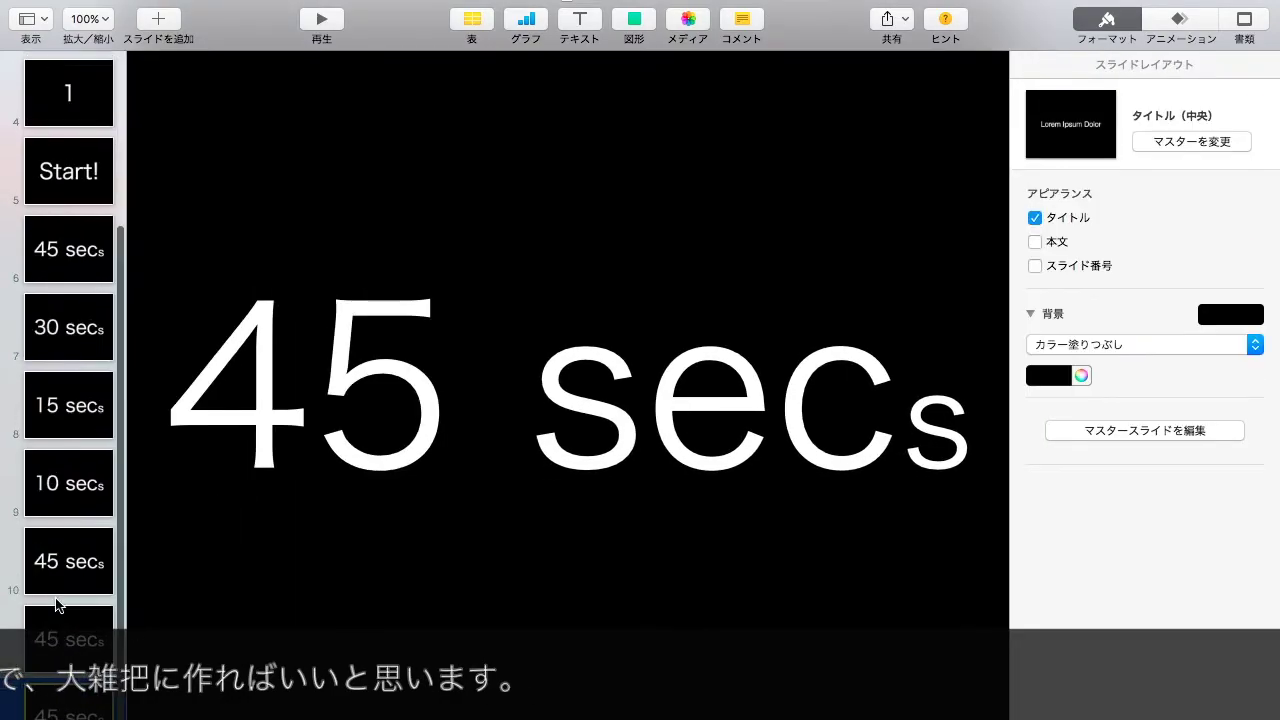
pyautogui.doubleClick(452, 499)
pyautogui.write('1')
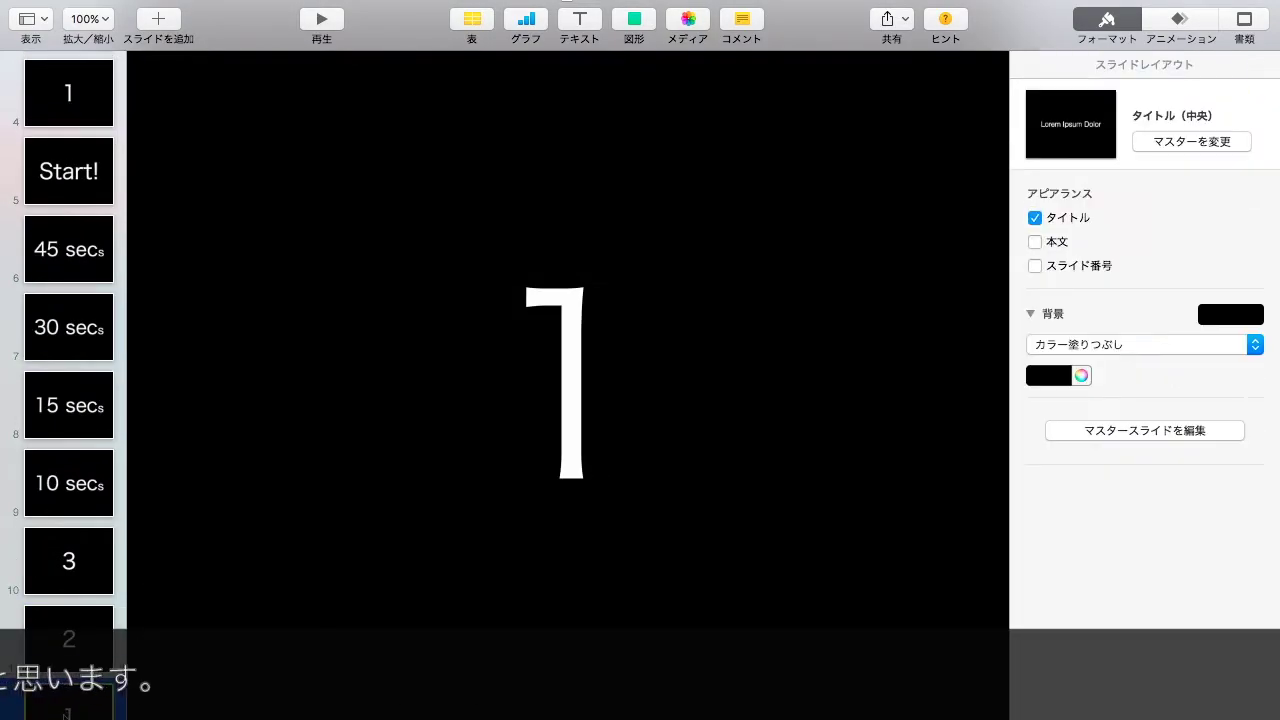
# Duplicate the last slide and replace its text with "Time over!!" on two lines.
pyautogui.press('super+d')
pyautogui.doubleClick(570, 385)
pyautogui.write('Time')
pyautogui.press('Return')
pyautogui.write('over!!')
pyautogui.click(618, 645)
pyautogui.moveTo(618, 645); pyautogui.dragTo(583, 509)
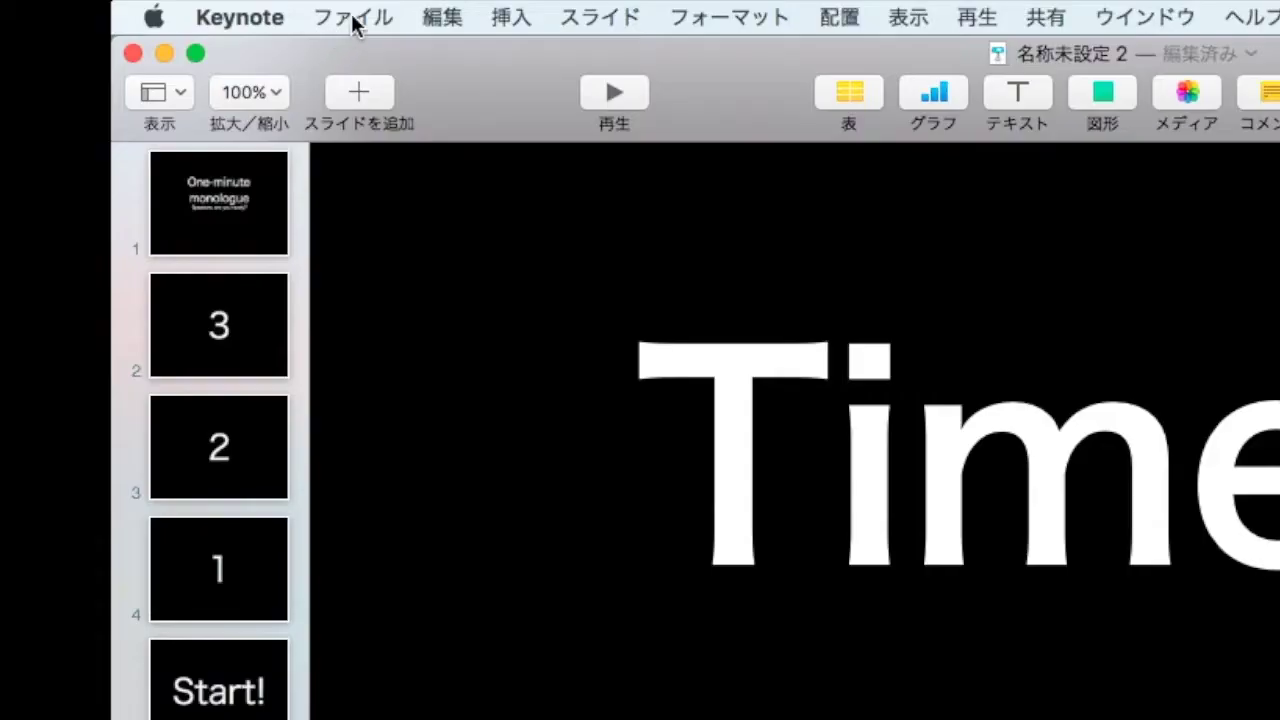
# Export all slides of the presentation as images in the high-quality JPEG format.
pyautogui.click(352, 20)
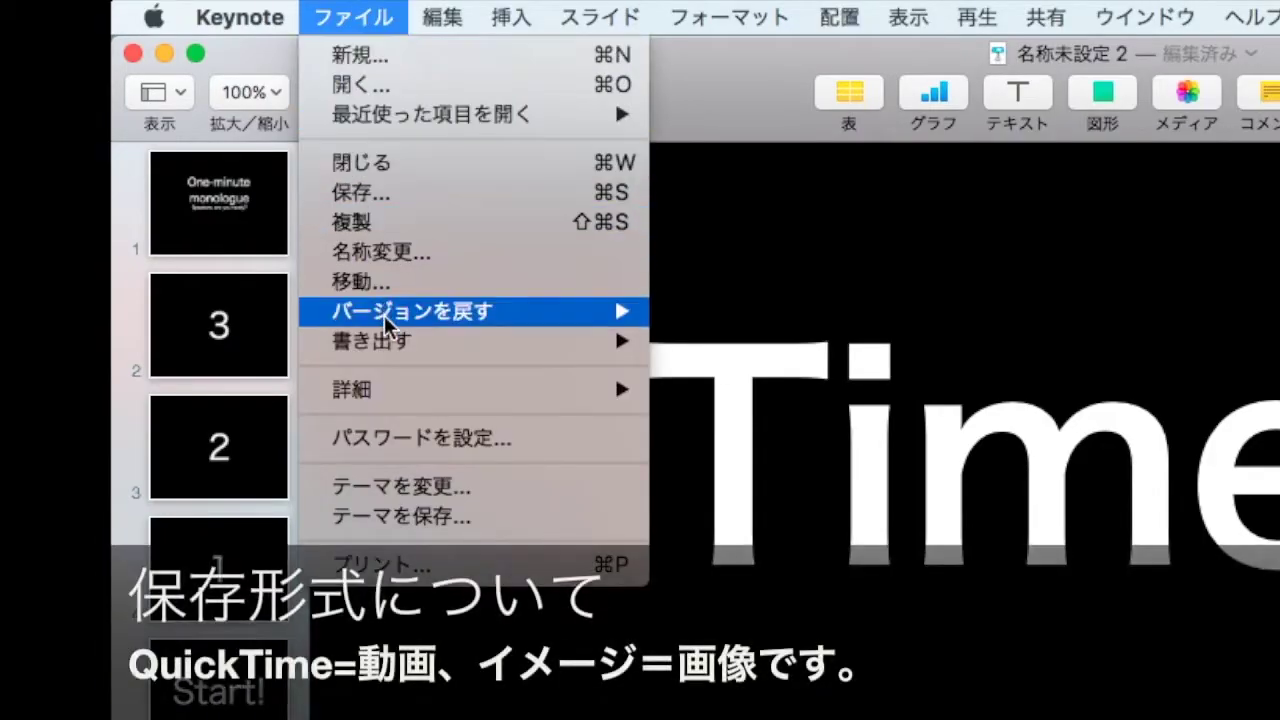
pyautogui.moveTo(386, 344)
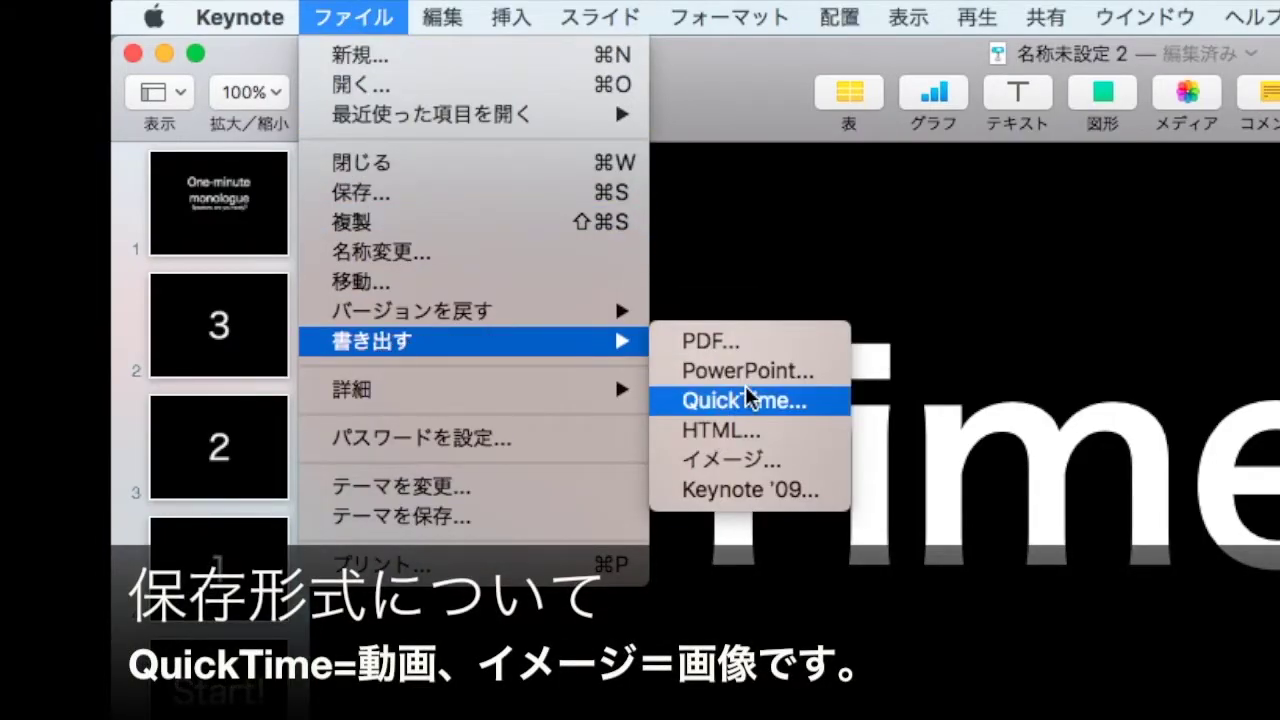
pyautogui.click(776, 460)
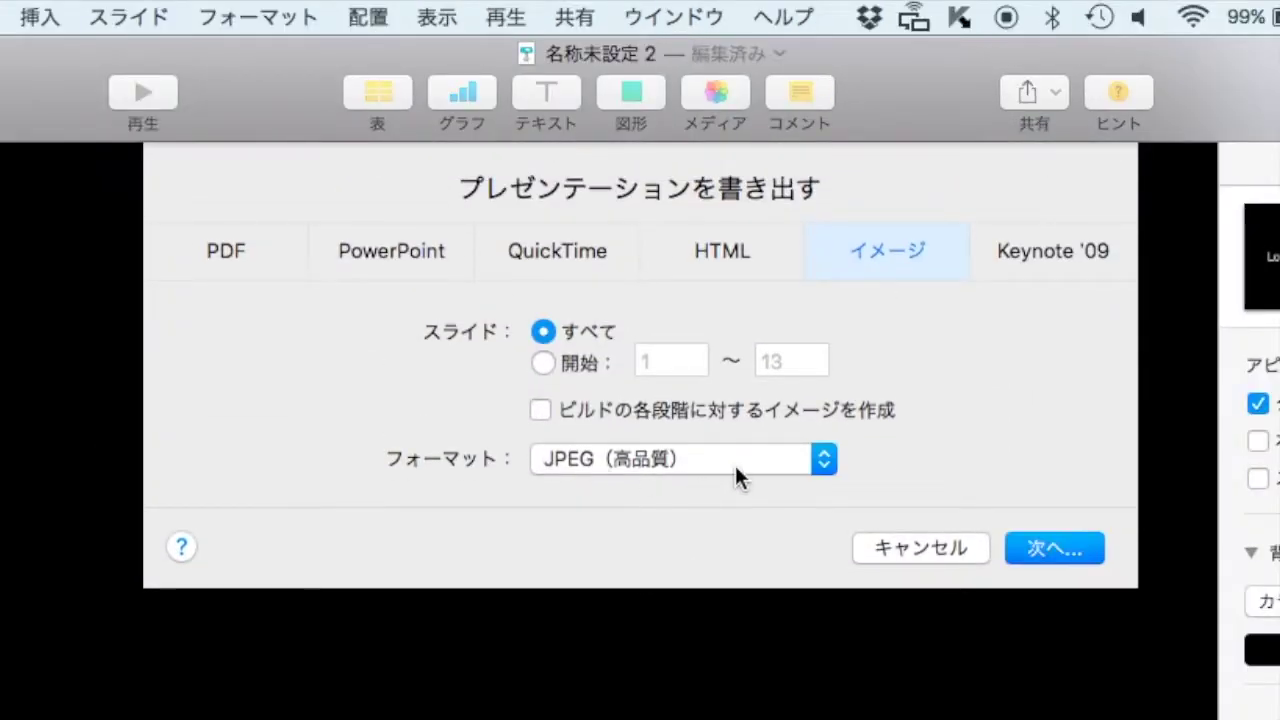
pyautogui.click(1024, 550)
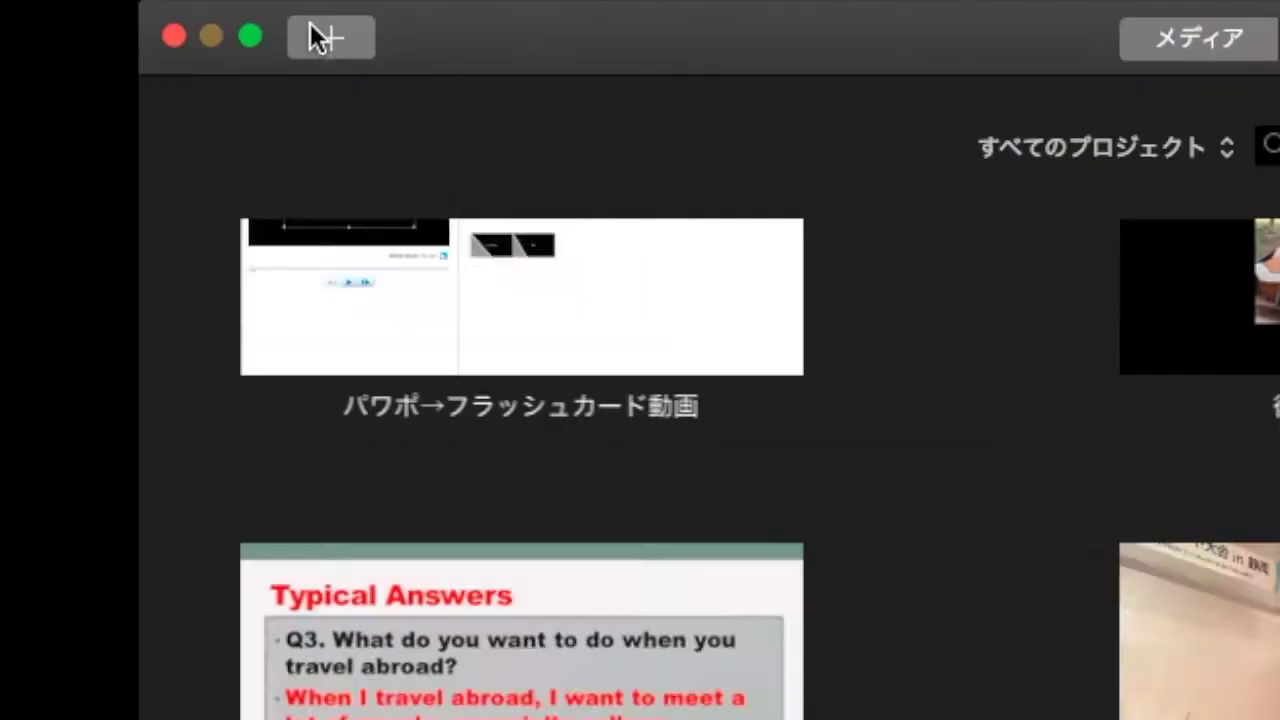
# In iMovie, create a new movie without a theme and name it タイムカウンター.
pyautogui.click(331, 38)
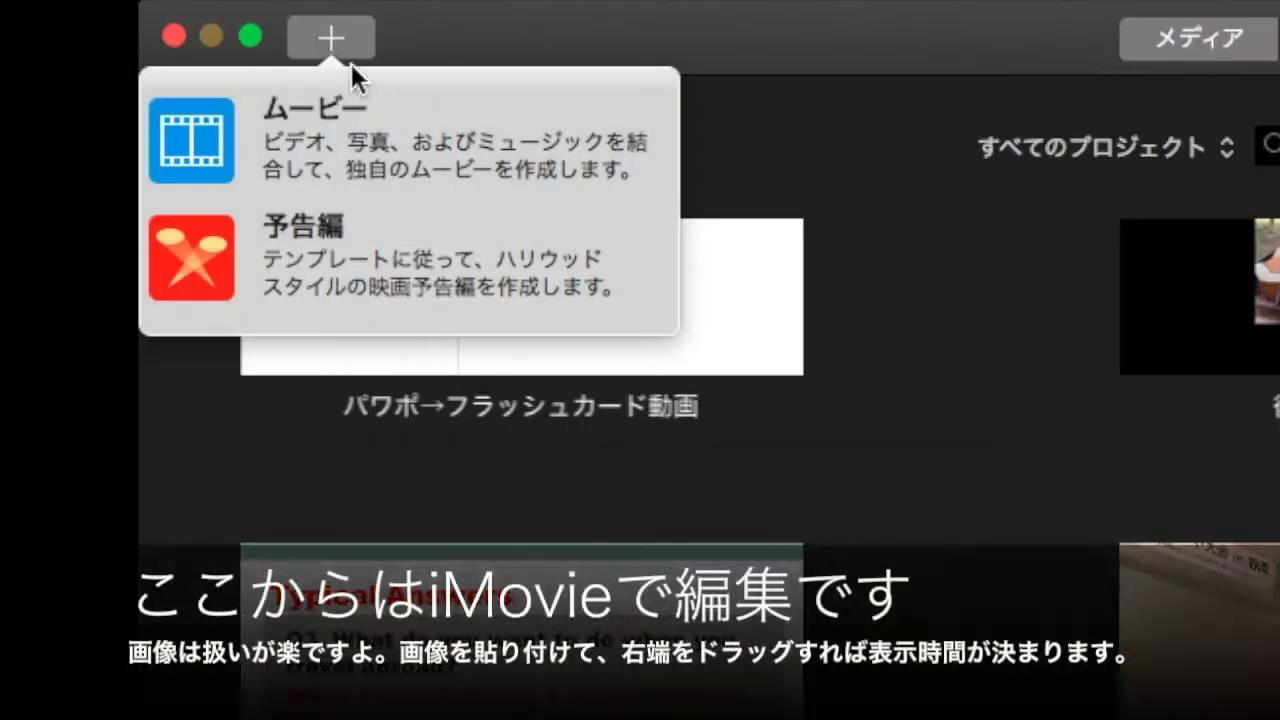
pyautogui.click(378, 140)
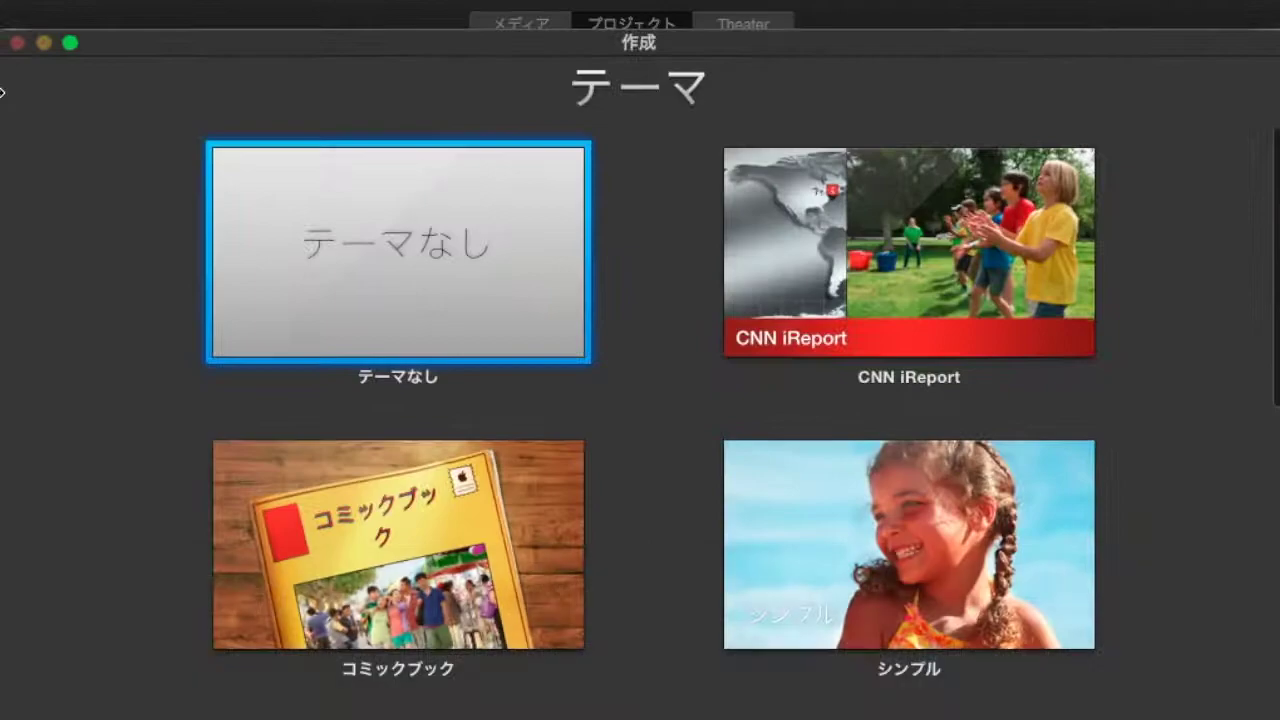
pyautogui.doubleClick(310, 321)
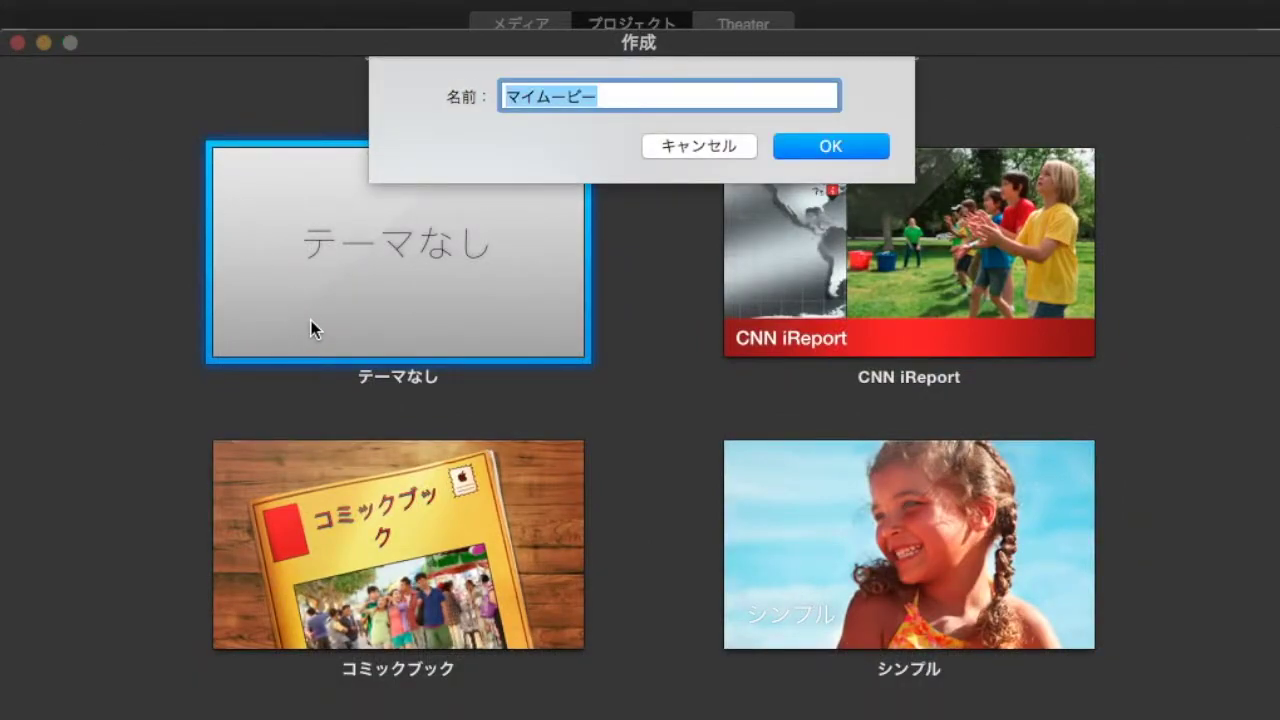
pyautogui.write('たい')
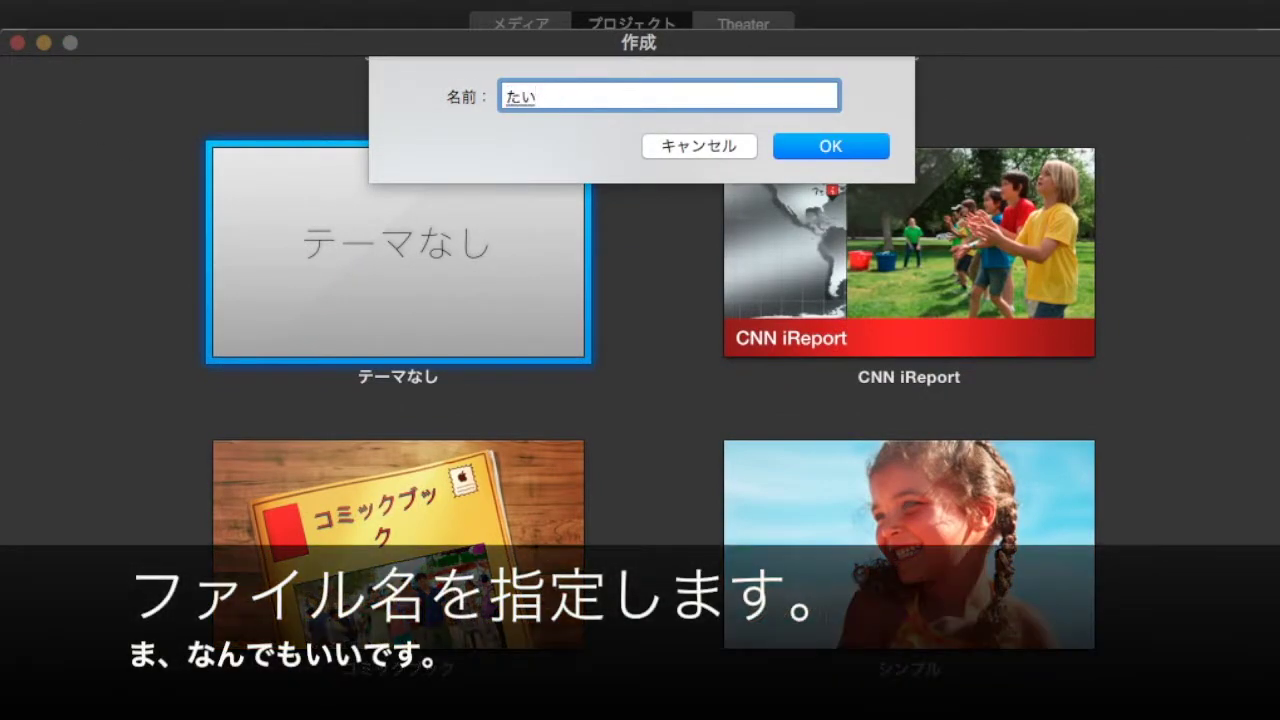
pyautogui.write('m')
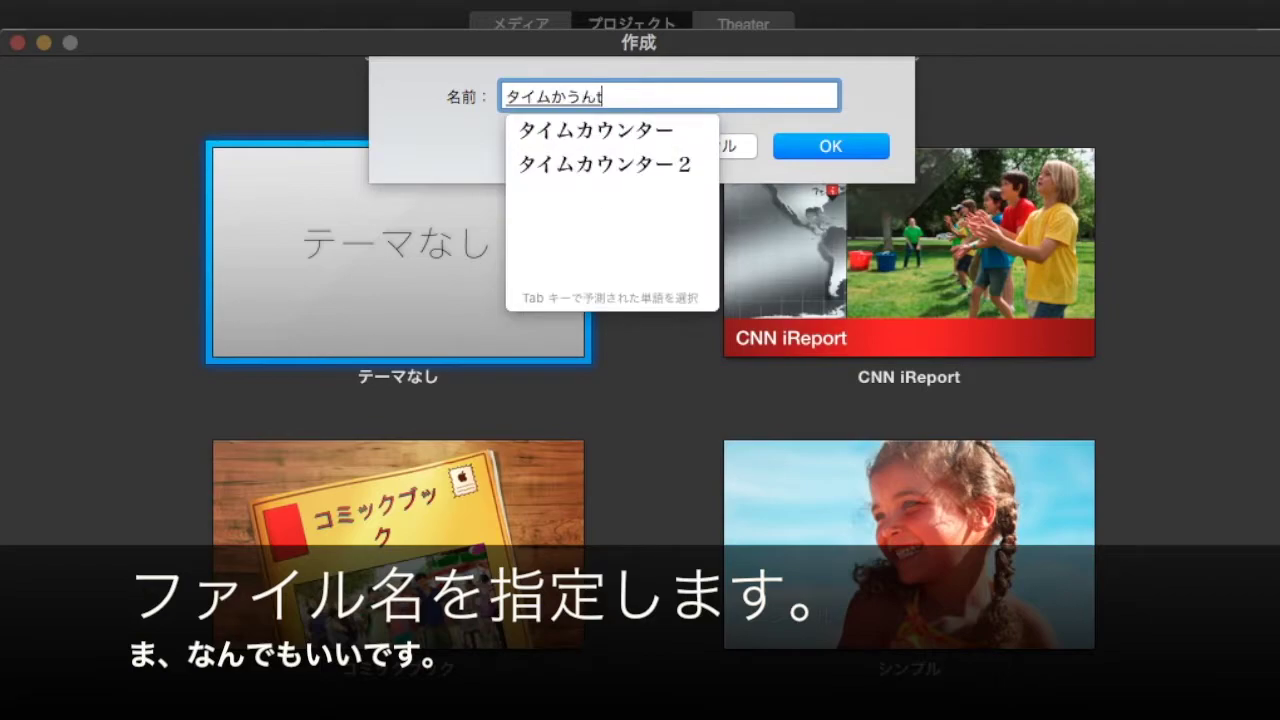
pyautogui.write('ukaunt')
pyautogui.press('Tab')
pyautogui.press('Return')
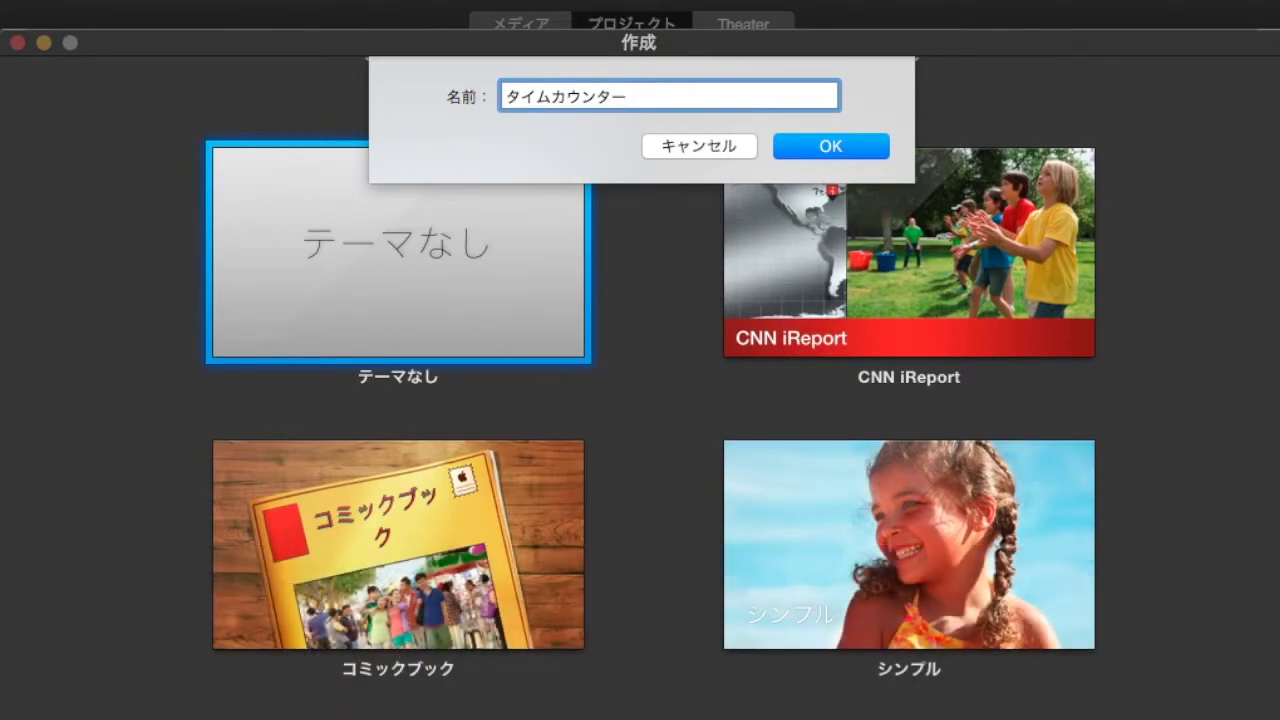
pyautogui.press('Return')
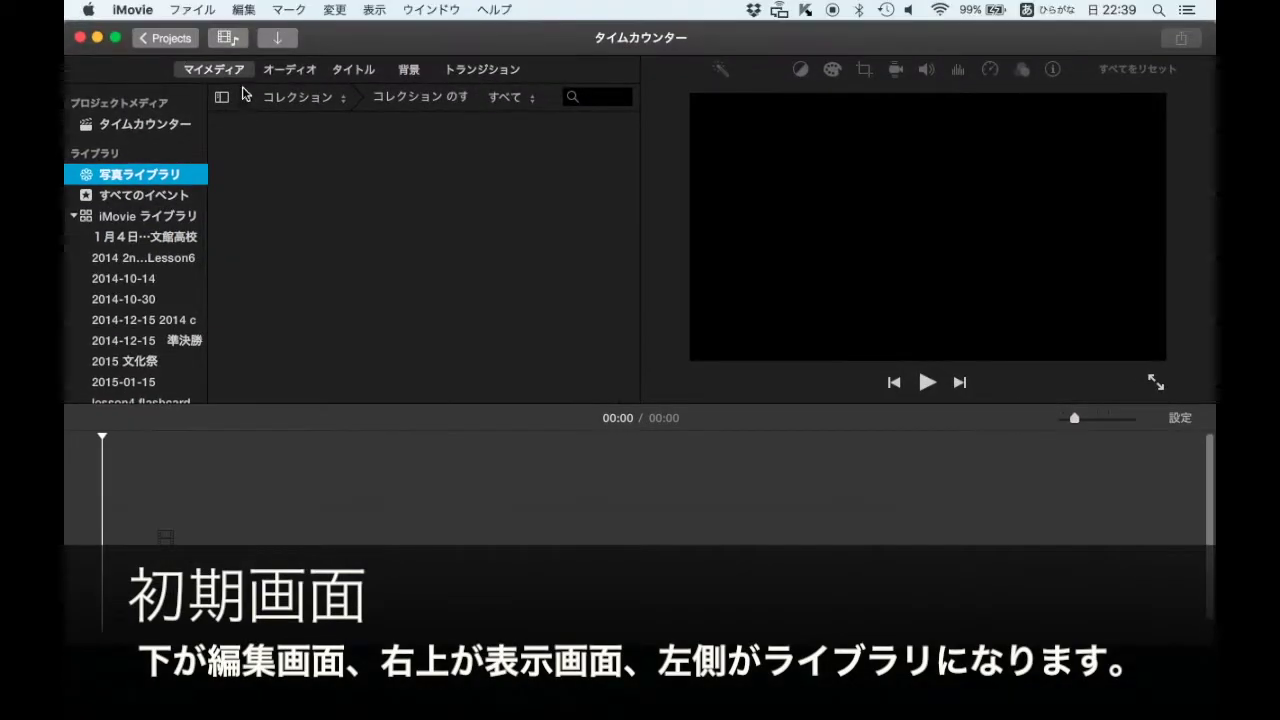
# Move the iMovie window aside and open the exported タイムカウンター image folder inside タイムカウンター2 in Finder.
pyautogui.moveTo(380, 48); pyautogui.dragTo(1143, 45)
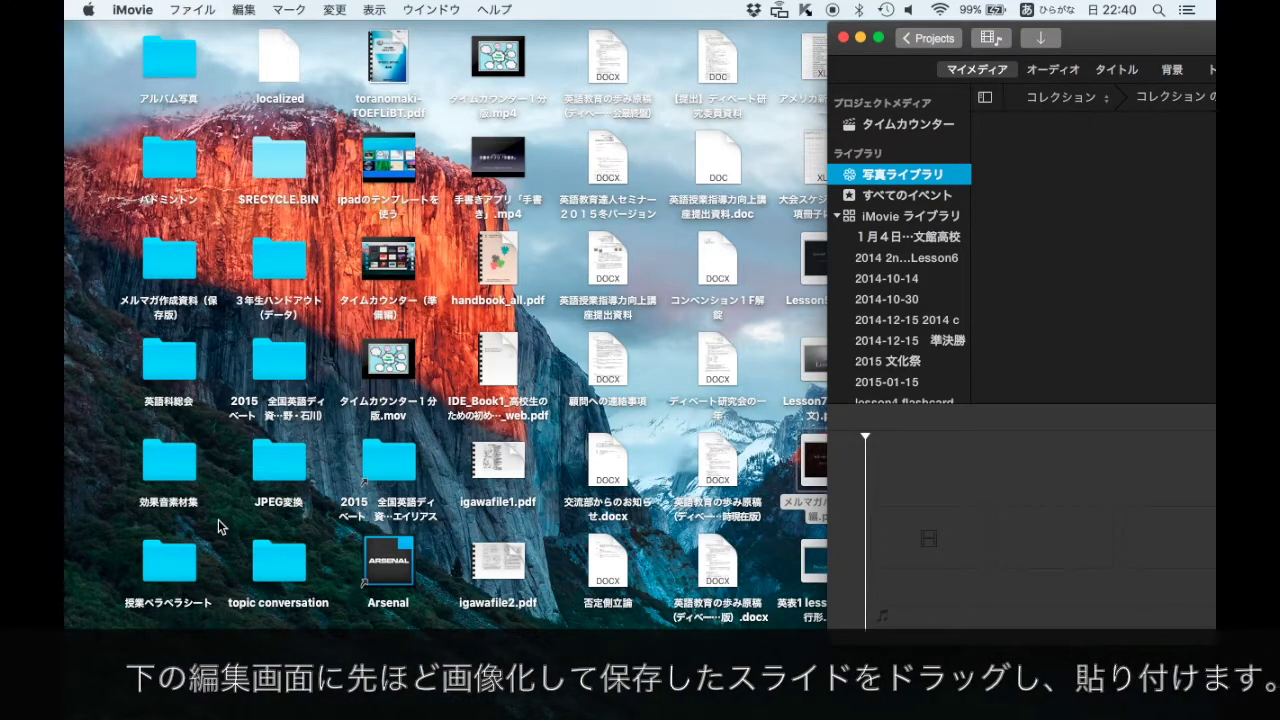
pyautogui.click(168, 255)
pyautogui.press('super+o')
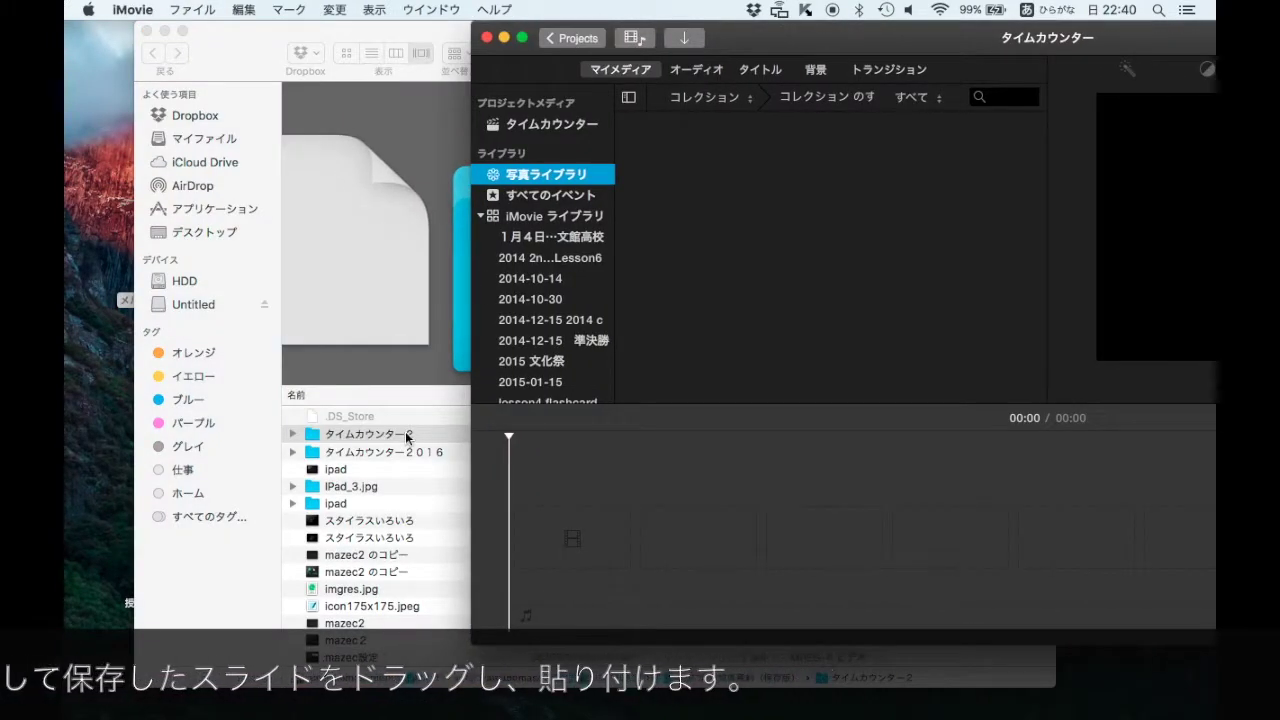
pyautogui.doubleClick(405, 431)
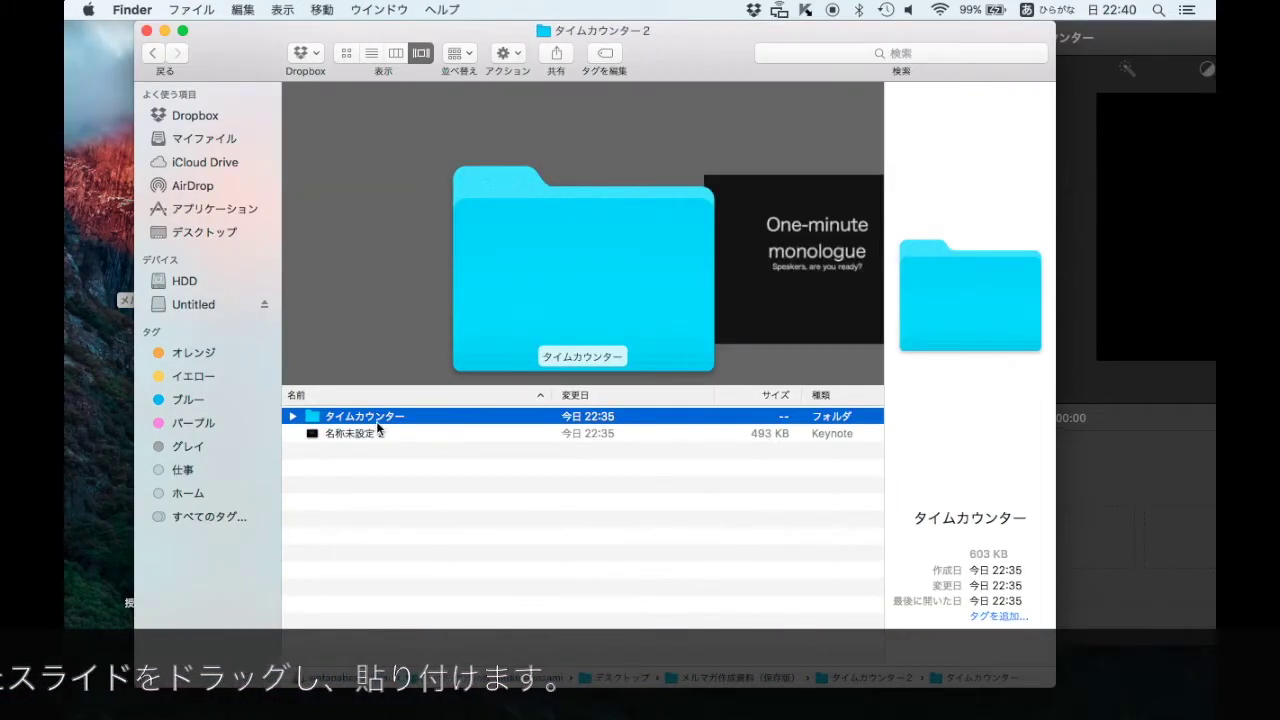
pyautogui.doubleClick(376, 421)
# Add all the タイムカウンター JPEG images, 001 to 013, to the movie's timeline.
pyautogui.keyDown('super'); pyautogui.click(390, 586); pyautogui.keyUp('super')
pyautogui.press('super+a')
pyautogui.moveTo(700, 30); pyautogui.dragTo(566, 30)
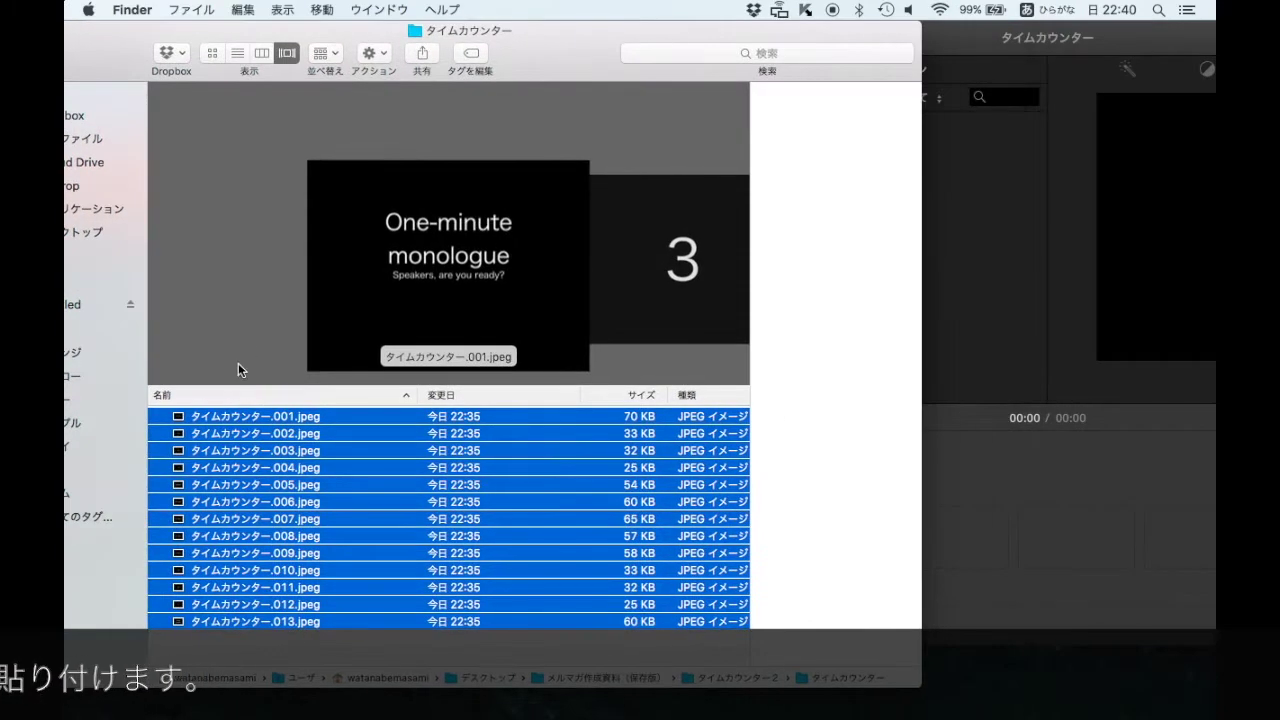
pyautogui.moveTo(214, 417); pyautogui.dragTo(980, 497)
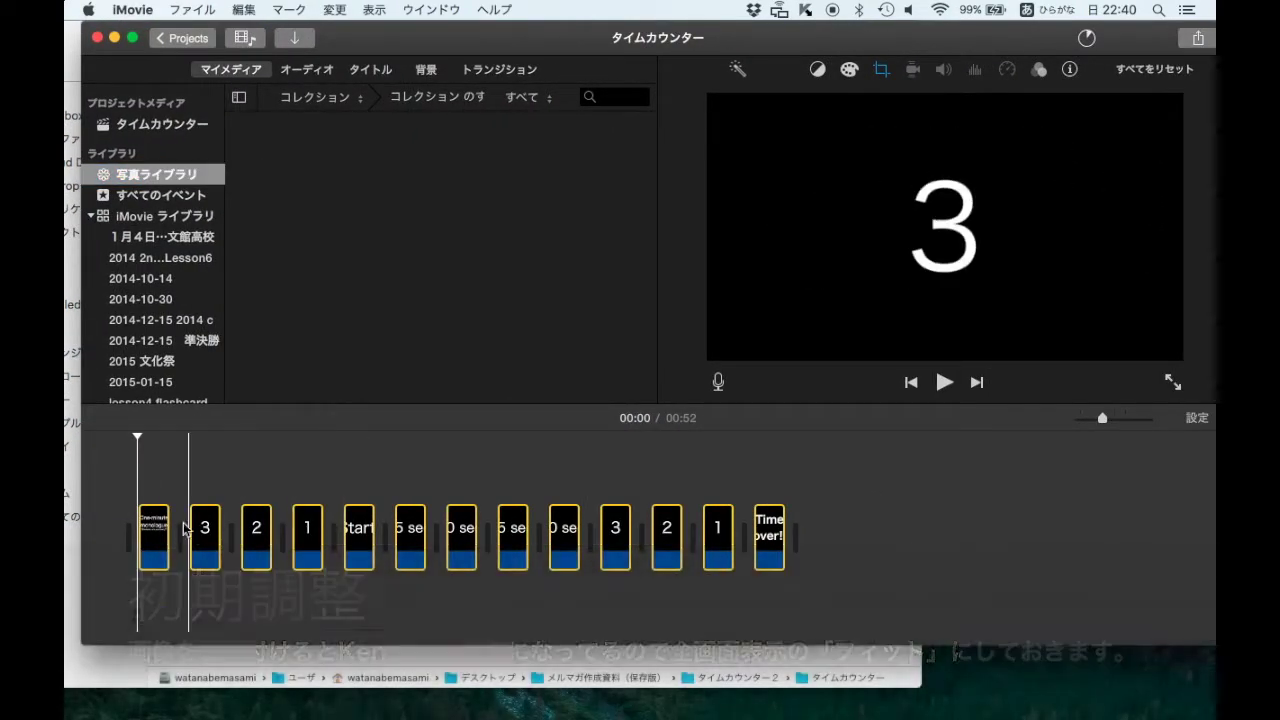
# Set the crop style of all clips from the first 3 through Time over!! to フィット.
pyautogui.click(188, 537)
pyautogui.click(155, 557)
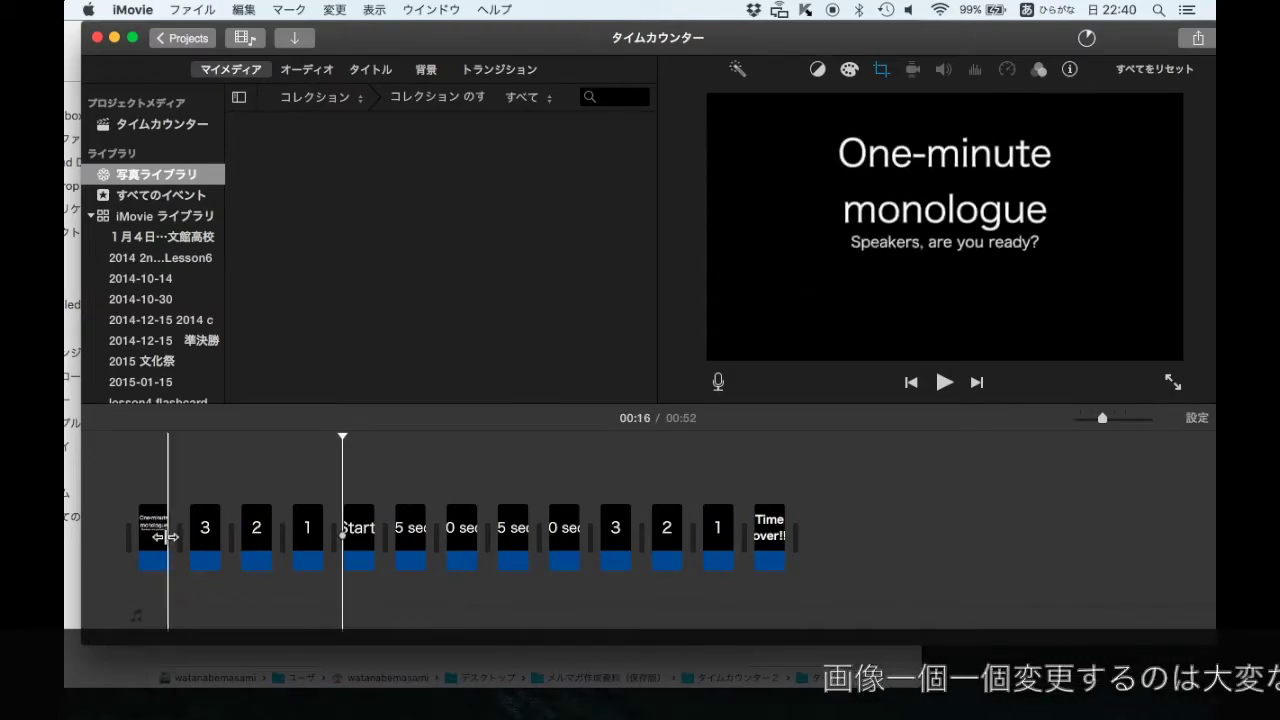
pyautogui.click(205, 540)
pyautogui.keyDown('shift'); pyautogui.click(256, 540); pyautogui.keyUp('shift')
pyautogui.keyDown('shift'); pyautogui.click(307, 540); pyautogui.keyUp('shift')
pyautogui.keyDown('shift'); pyautogui.click(358, 540); pyautogui.keyUp('shift')
pyautogui.keyDown('shift'); pyautogui.click(410, 540); pyautogui.keyUp('shift')
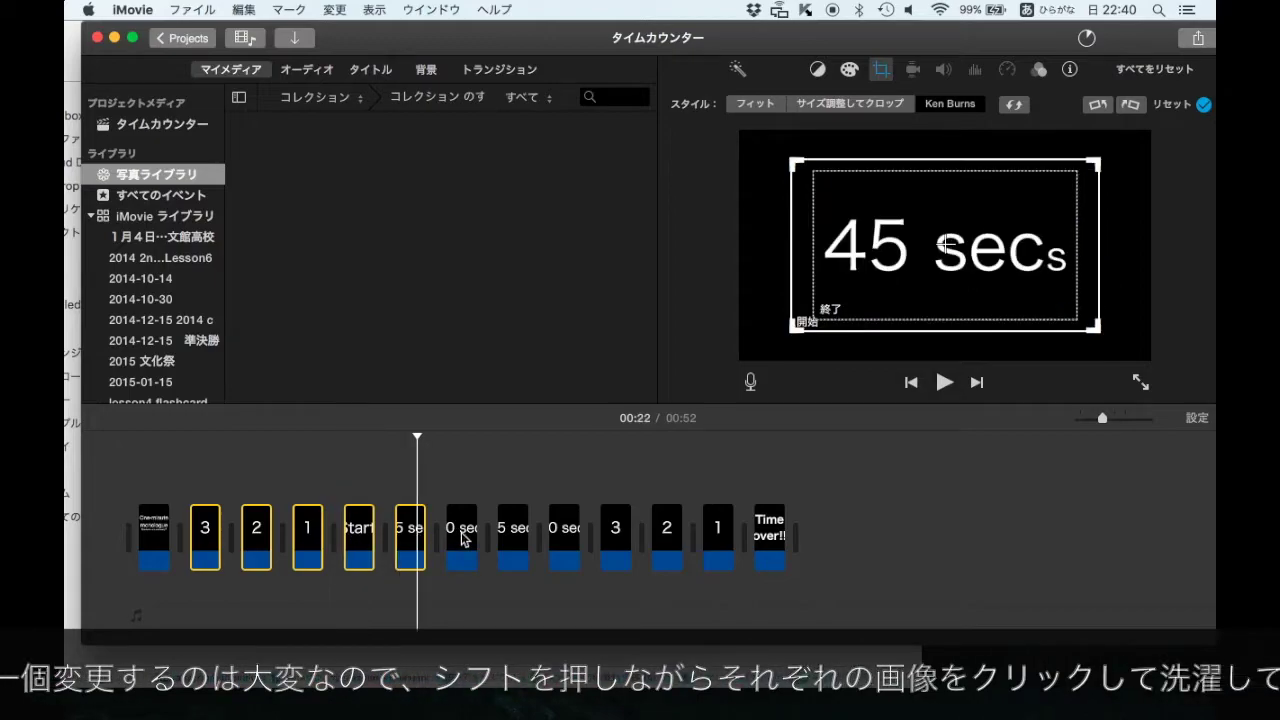
pyautogui.keyDown('shift'); pyautogui.click(461, 540); pyautogui.keyUp('shift')
pyautogui.keyDown('shift'); pyautogui.click(512, 540); pyautogui.keyUp('shift')
pyautogui.keyDown('shift'); pyautogui.click(564, 540); pyautogui.keyUp('shift')
pyautogui.keyDown('shift'); pyautogui.click(615, 540); pyautogui.keyUp('shift')
pyautogui.keyDown('shift'); pyautogui.click(666, 540); pyautogui.keyUp('shift')
pyautogui.keyDown('shift'); pyautogui.click(717, 540); pyautogui.keyUp('shift')
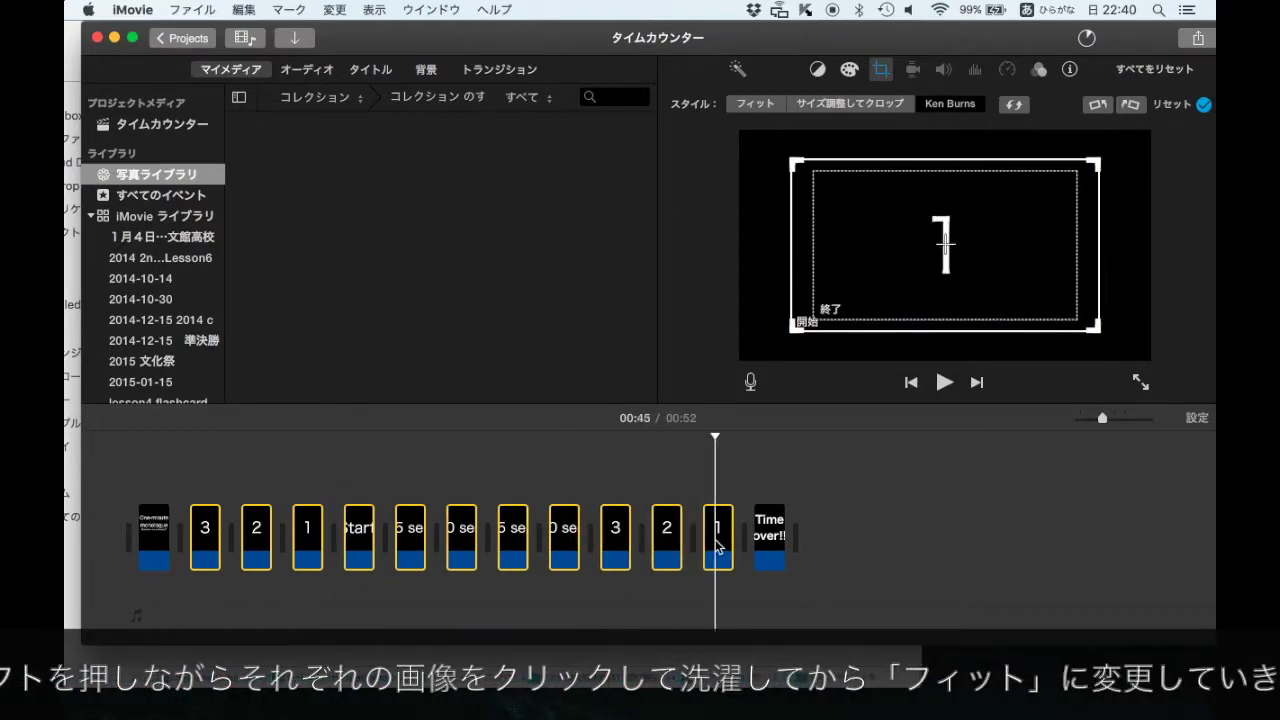
pyautogui.click(205, 540)
pyautogui.keyDown('shift'); pyautogui.click(256, 540); pyautogui.keyUp('shift')
pyautogui.keyDown('shift'); pyautogui.click(307, 540); pyautogui.keyUp('shift')
pyautogui.keyDown('shift'); pyautogui.click(358, 540); pyautogui.keyUp('shift')
pyautogui.keyDown('shift'); pyautogui.click(410, 540); pyautogui.keyUp('shift')
pyautogui.keyDown('shift'); pyautogui.click(461, 540); pyautogui.keyUp('shift')
pyautogui.keyDown('shift'); pyautogui.click(512, 540); pyautogui.keyUp('shift')
pyautogui.keyDown('shift'); pyautogui.click(564, 540); pyautogui.keyUp('shift')
pyautogui.keyDown('shift'); pyautogui.click(615, 540); pyautogui.keyUp('shift')
pyautogui.keyDown('shift'); pyautogui.click(666, 540); pyautogui.keyUp('shift')
pyautogui.keyDown('shift'); pyautogui.click(717, 540); pyautogui.keyUp('shift')
pyautogui.keyDown('shift'); pyautogui.click(769, 540); pyautogui.keyUp('shift')
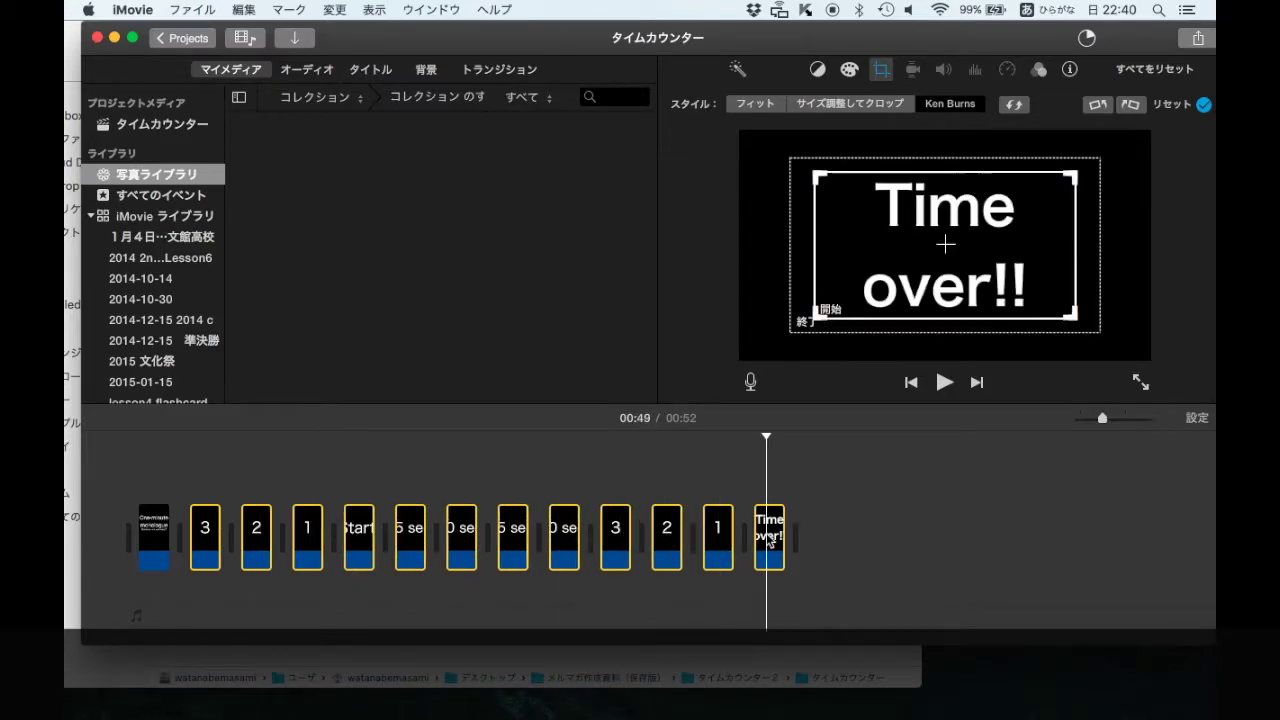
pyautogui.click(753, 105)
pyautogui.click(240, 470)
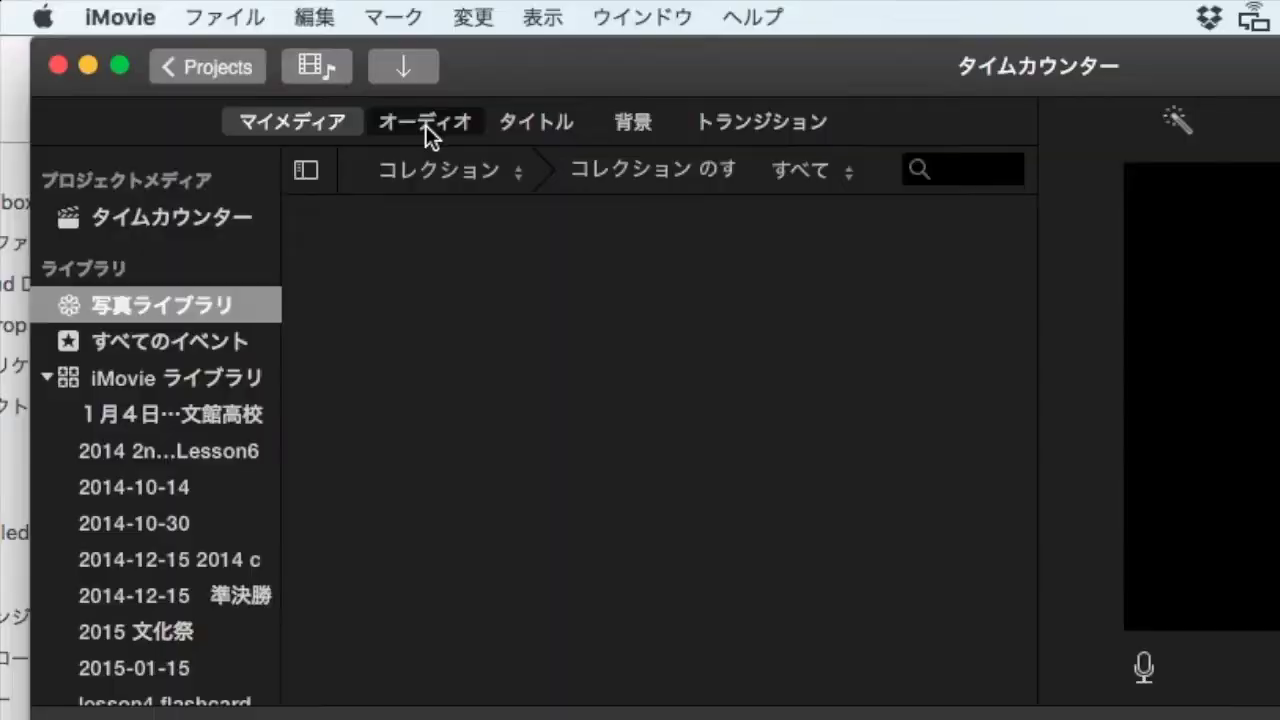
# Show the ジングル category of the sound effects and browse to the tracks slightly over one minute long.
pyautogui.click(425, 125)
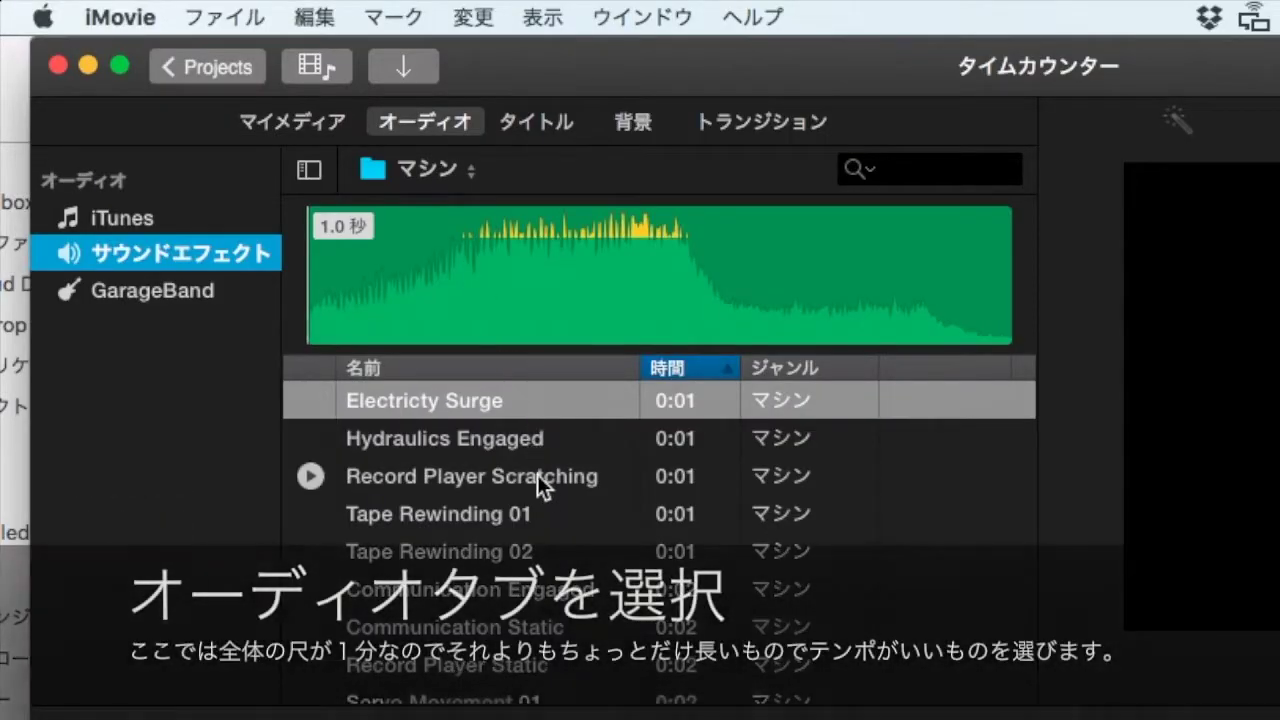
pyautogui.scroll(-4, 540, 482)
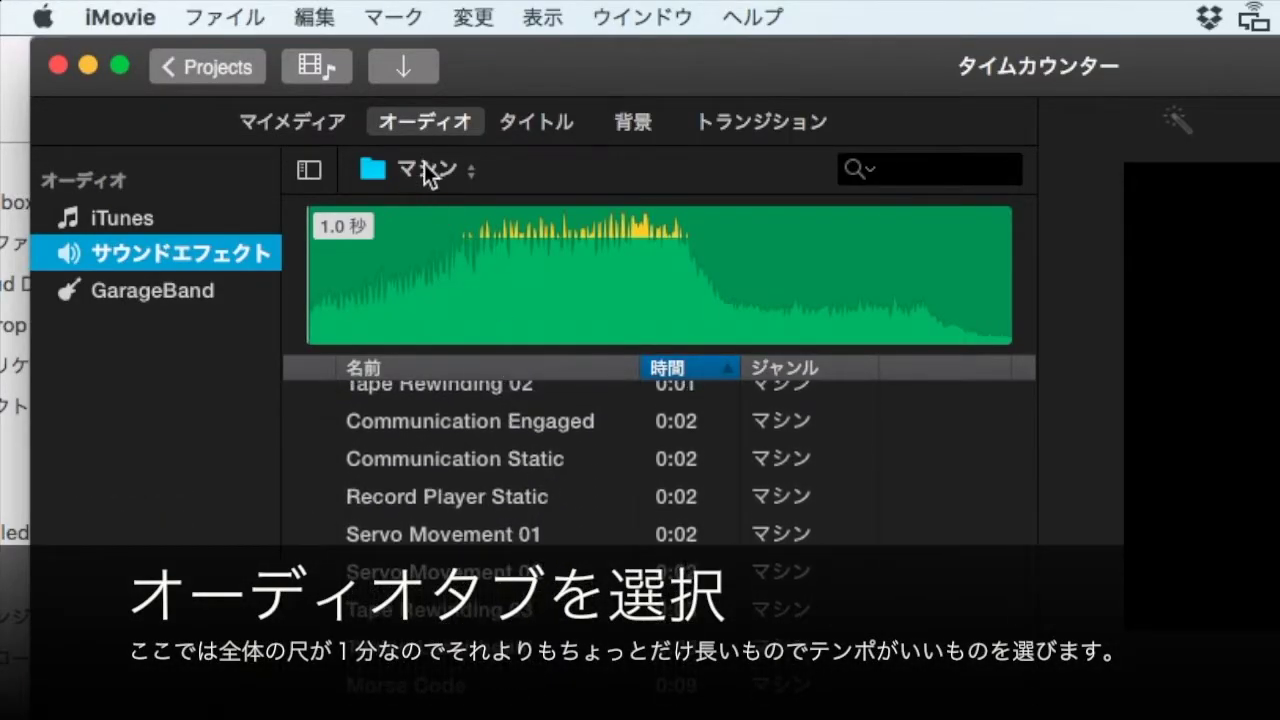
pyautogui.click(425, 172)
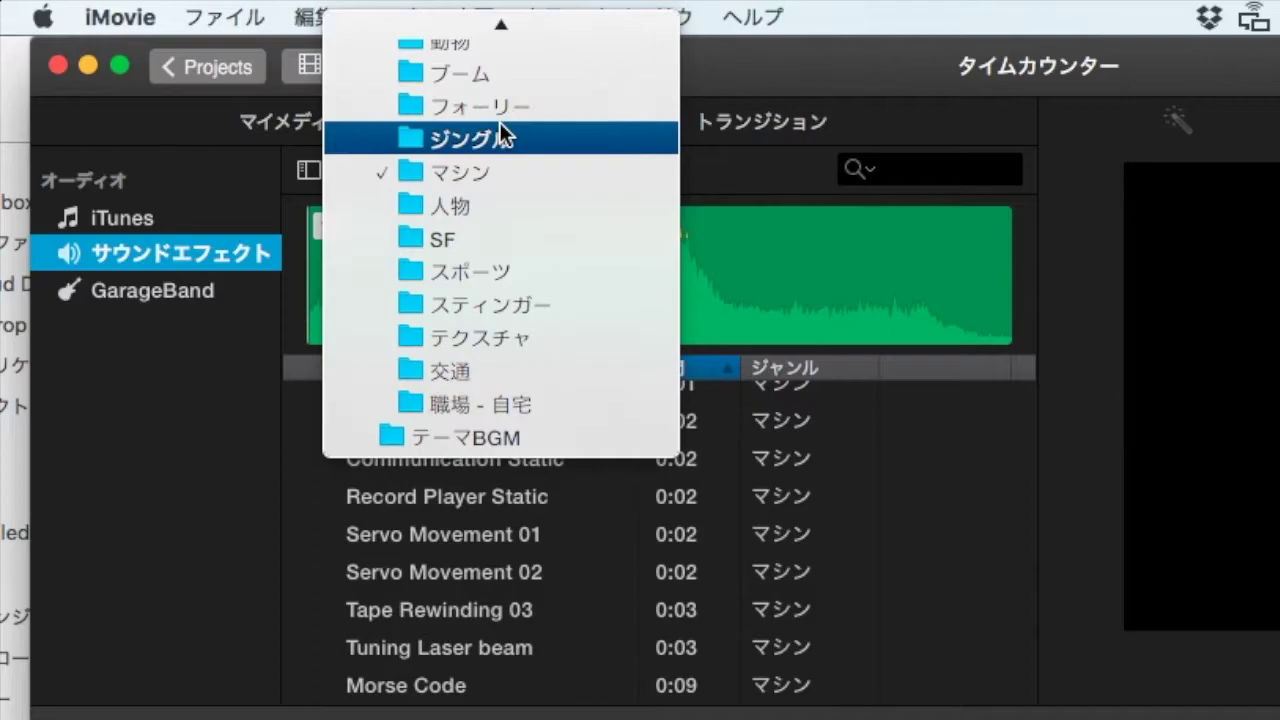
pyautogui.click(500, 130)
pyautogui.scroll(-8, 498, 495)
pyautogui.scroll(-20, 498, 503)
pyautogui.scroll(10, 498, 501)
pyautogui.scroll(1, 498, 501)
# Compare a few jingles, place Spacey Club beneath the clips from the timeline's start, and play back the movie.
pyautogui.click(474, 482)
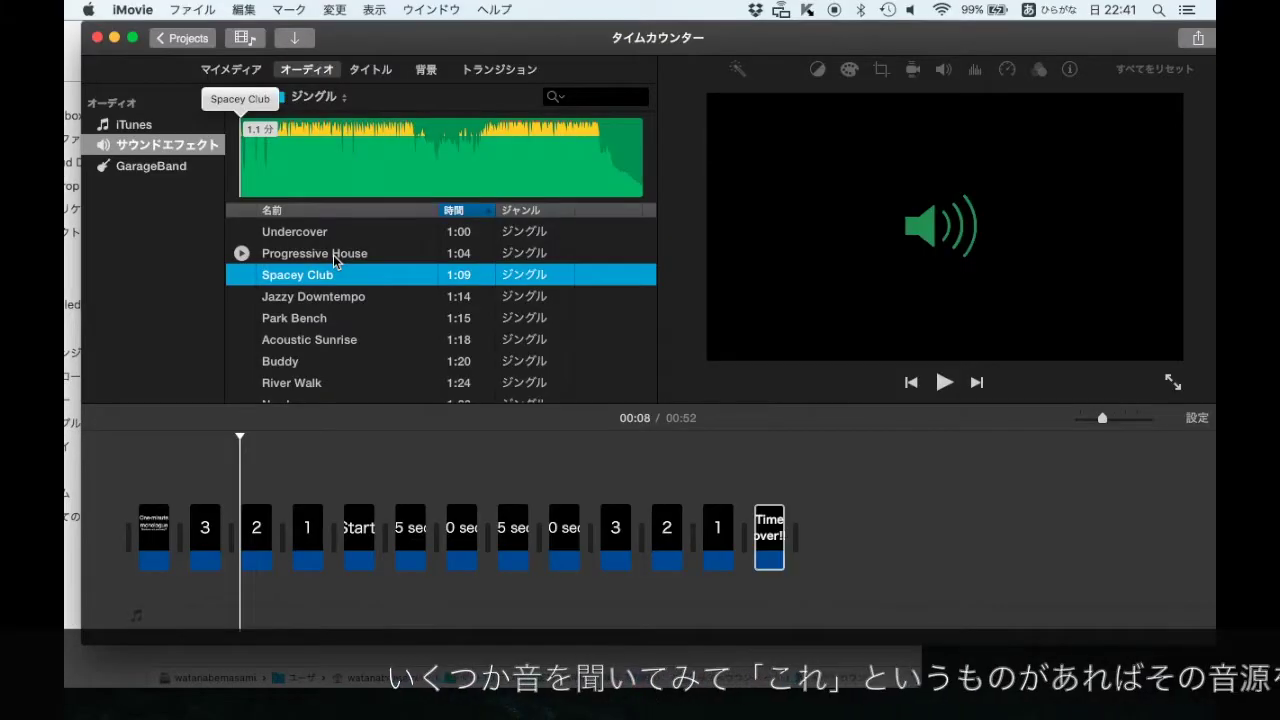
pyautogui.click(472, 450)
pyautogui.click(325, 236)
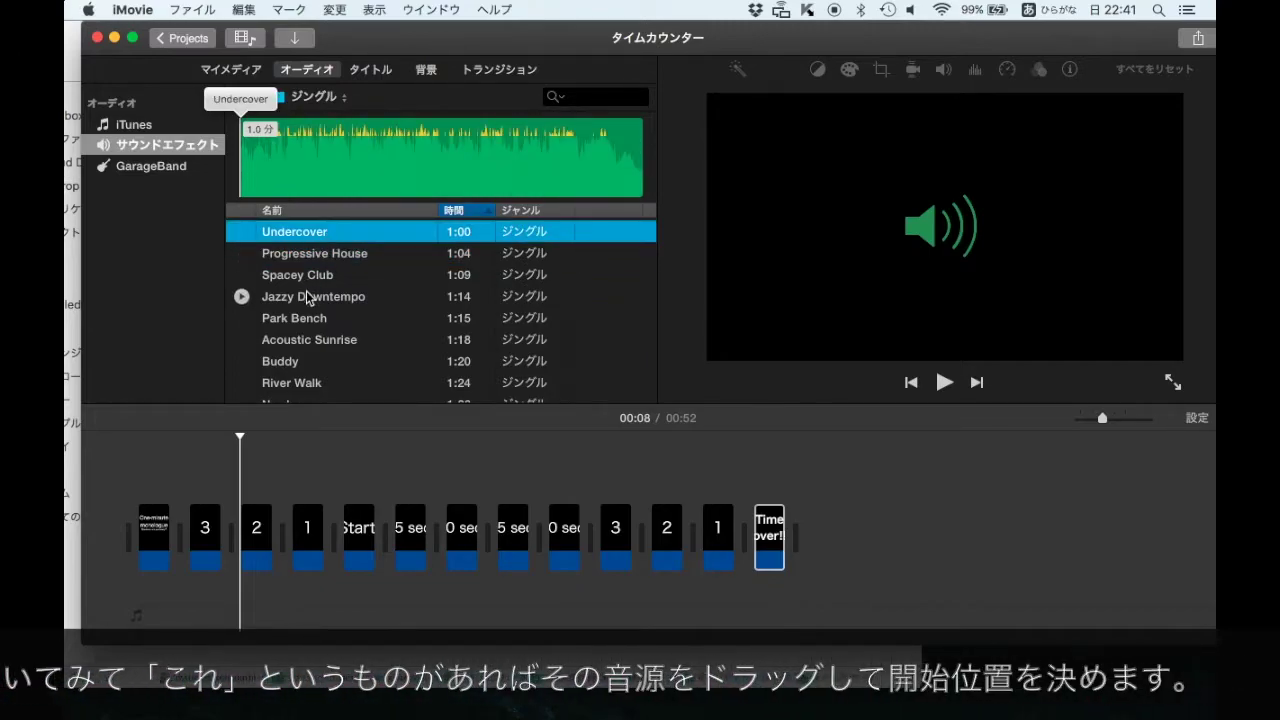
pyautogui.click(306, 292)
pyautogui.click(311, 277)
pyautogui.moveTo(550, 607); pyautogui.dragTo(137, 586)
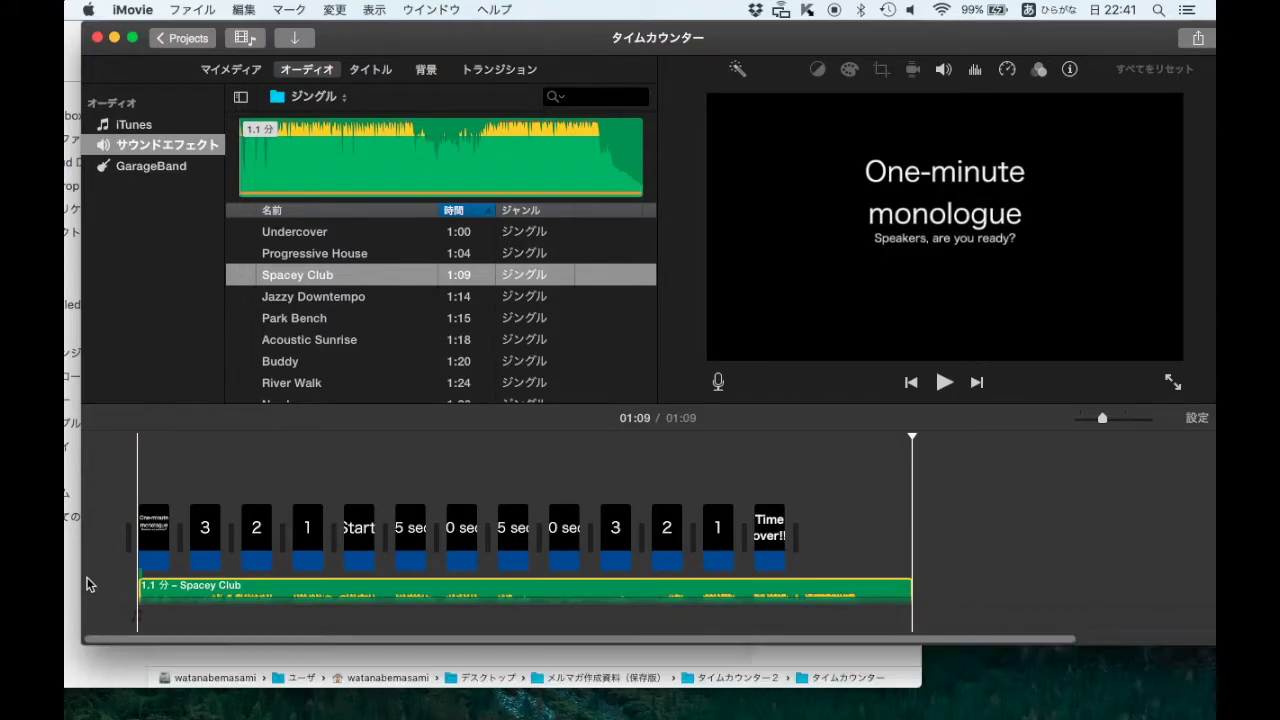
pyautogui.press('XF86AudioLowerVolume')
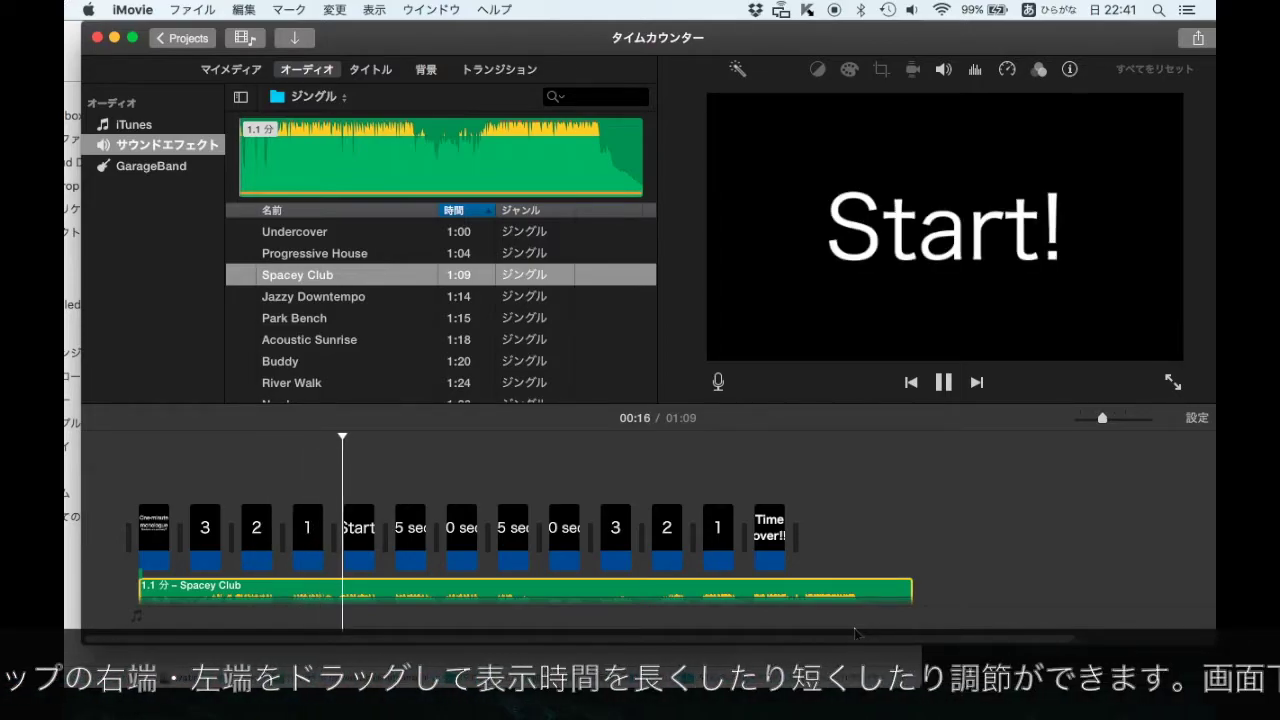
pyautogui.press('space')
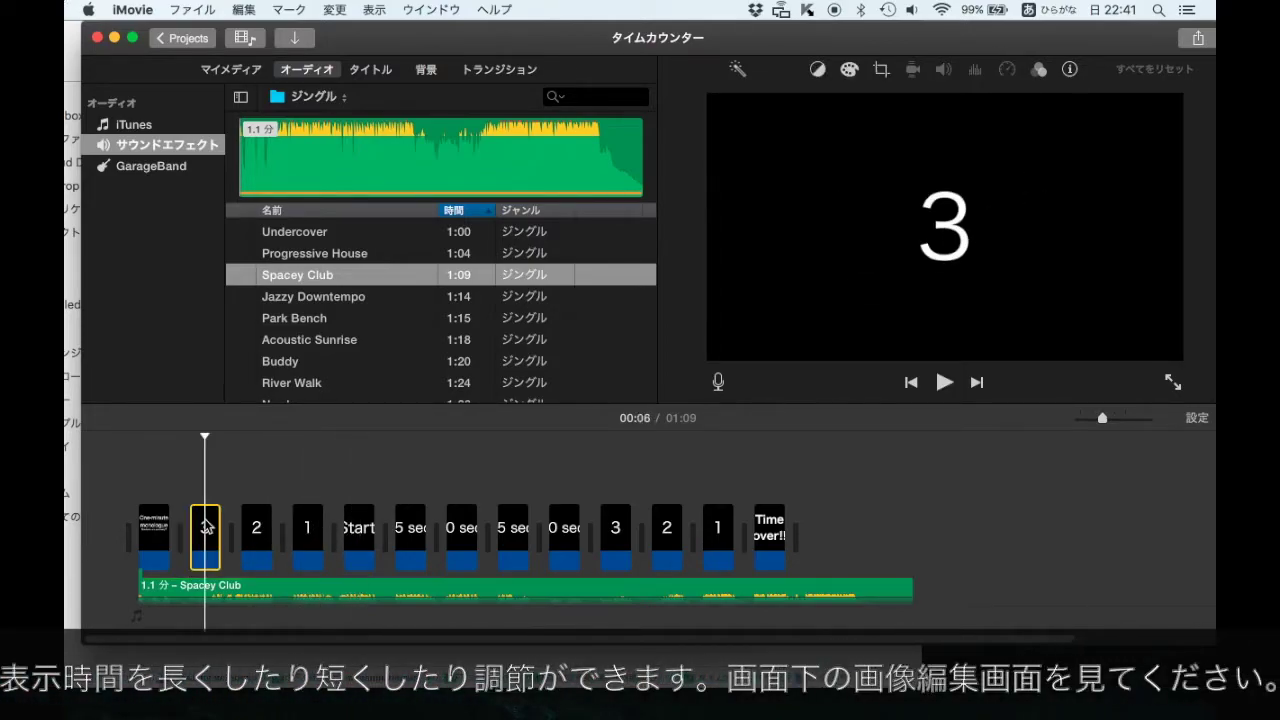
# Trim the end of the first 3 clip so that it lasts about 1 second.
pyautogui.moveTo(207, 524); pyautogui.dragTo(175, 521)
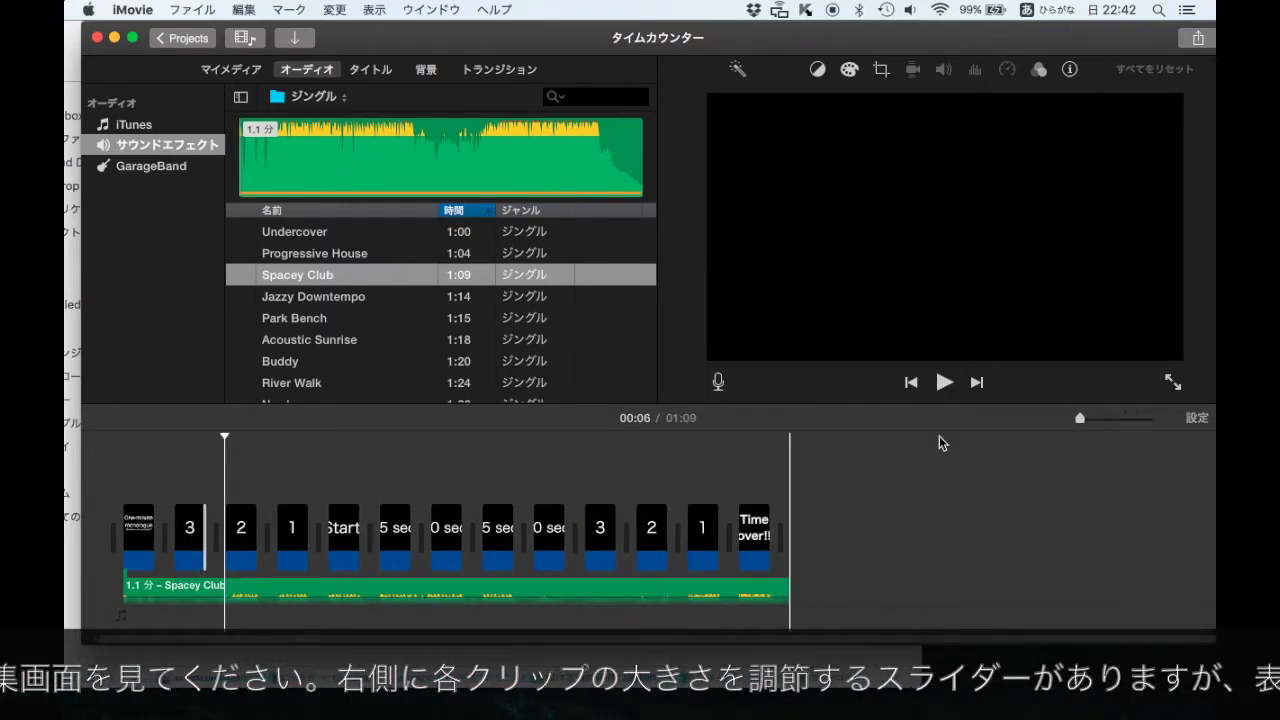
pyautogui.moveTo(1080, 418); pyautogui.dragTo(1146, 420)
pyautogui.hscroll(-10, 437, 451)
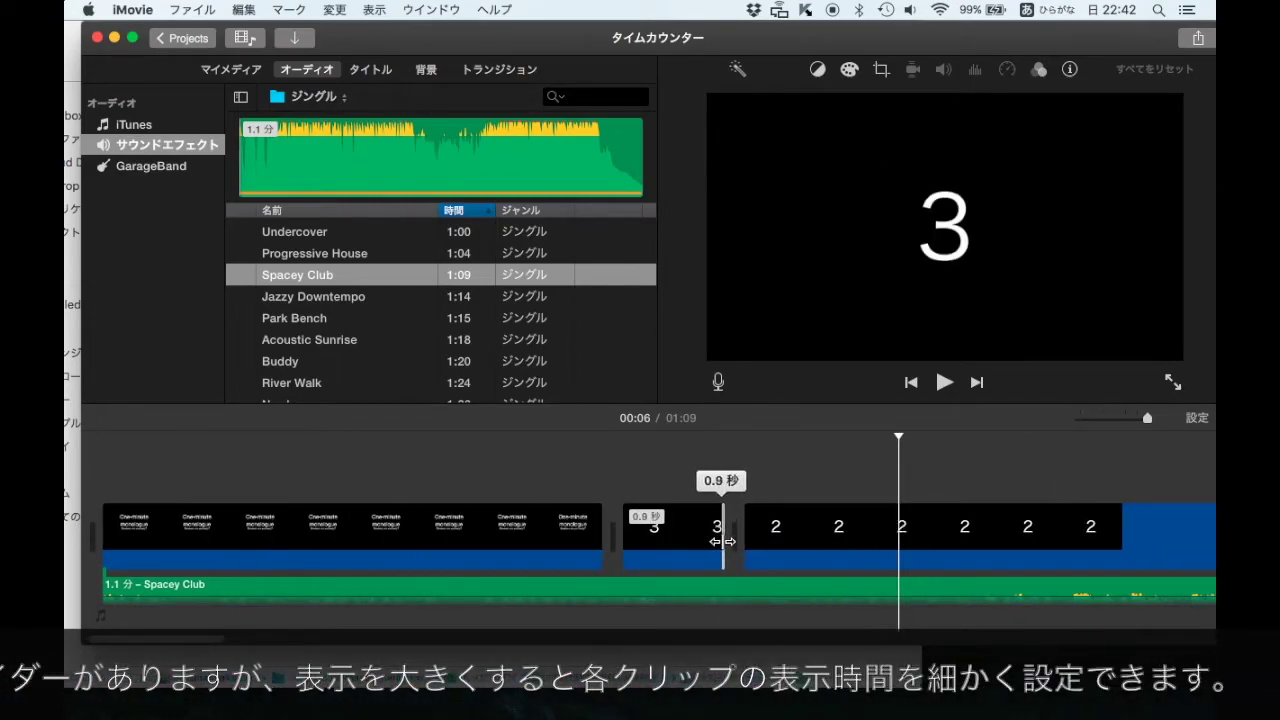
pyautogui.moveTo(727, 541); pyautogui.dragTo(735, 543)
pyautogui.hscroll(5, 785, 547)
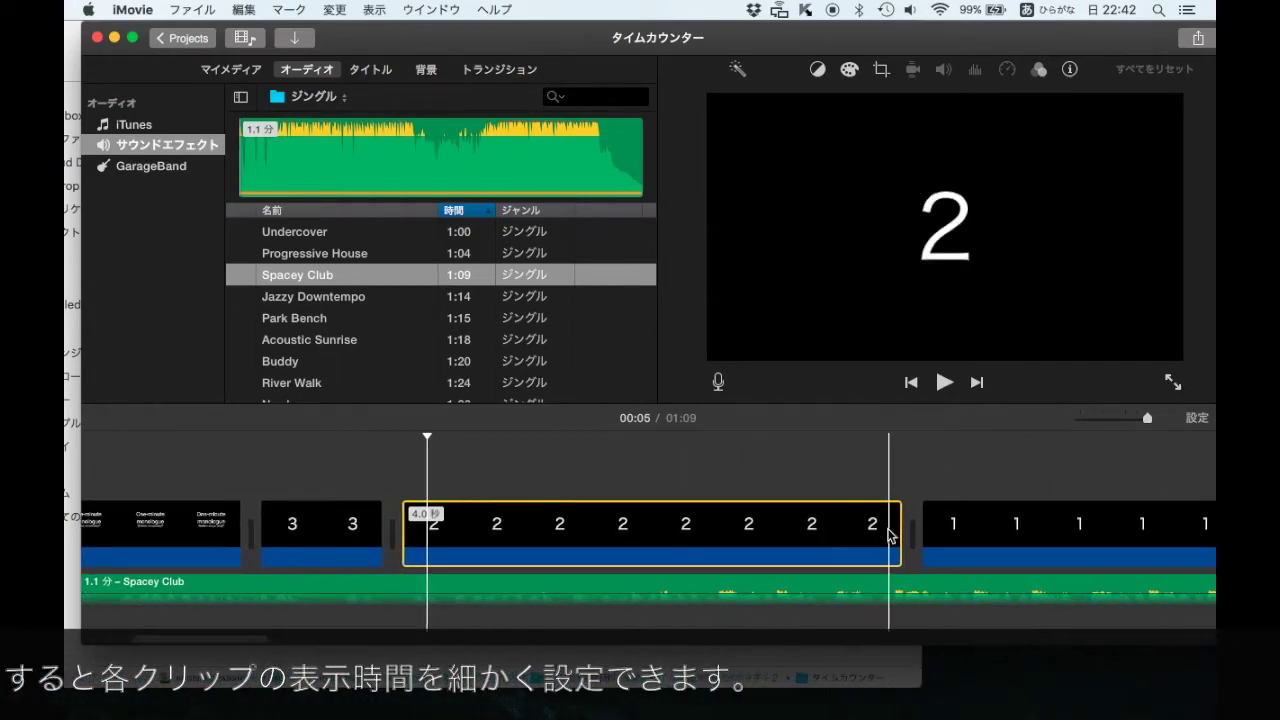
# Trim the ends of the opening 2, 1 and Start! clips so that each lasts about 1 second.
pyautogui.moveTo(900, 530); pyautogui.dragTo(511, 517)
pyautogui.moveTo(1023, 528); pyautogui.dragTo(645, 522)
pyautogui.click(753, 533)
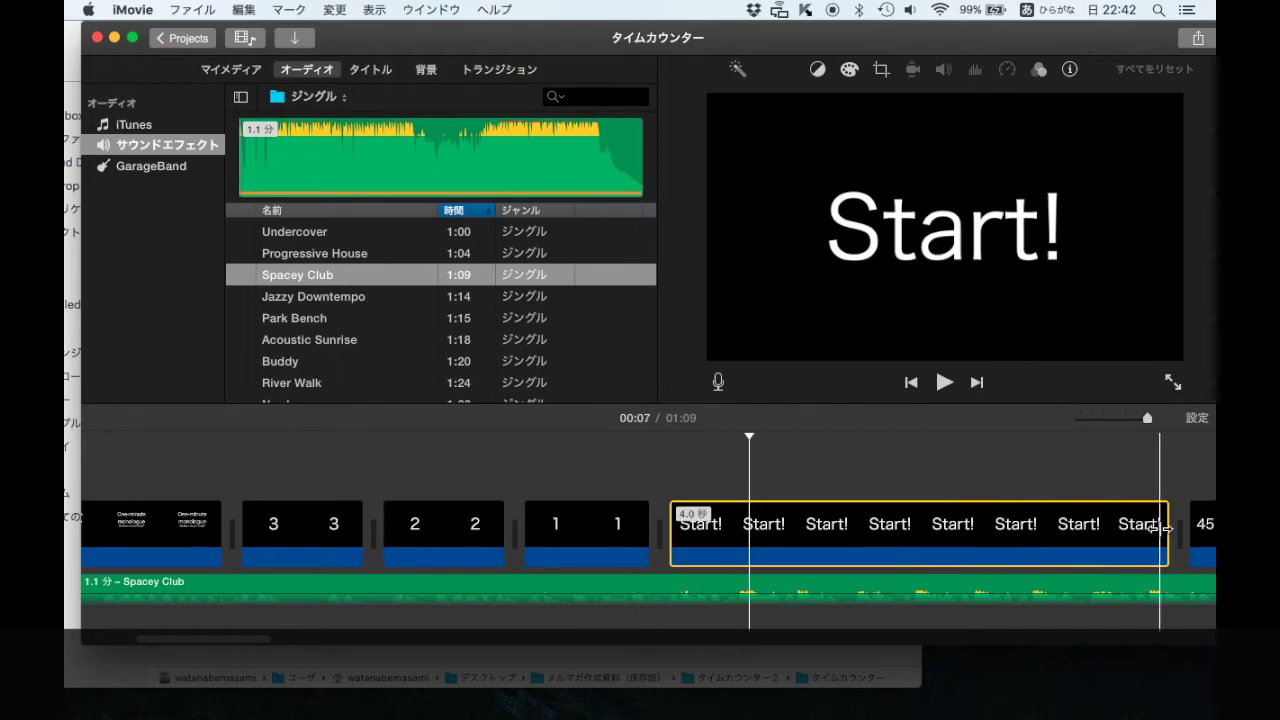
pyautogui.moveTo(1128, 528); pyautogui.dragTo(737, 528)
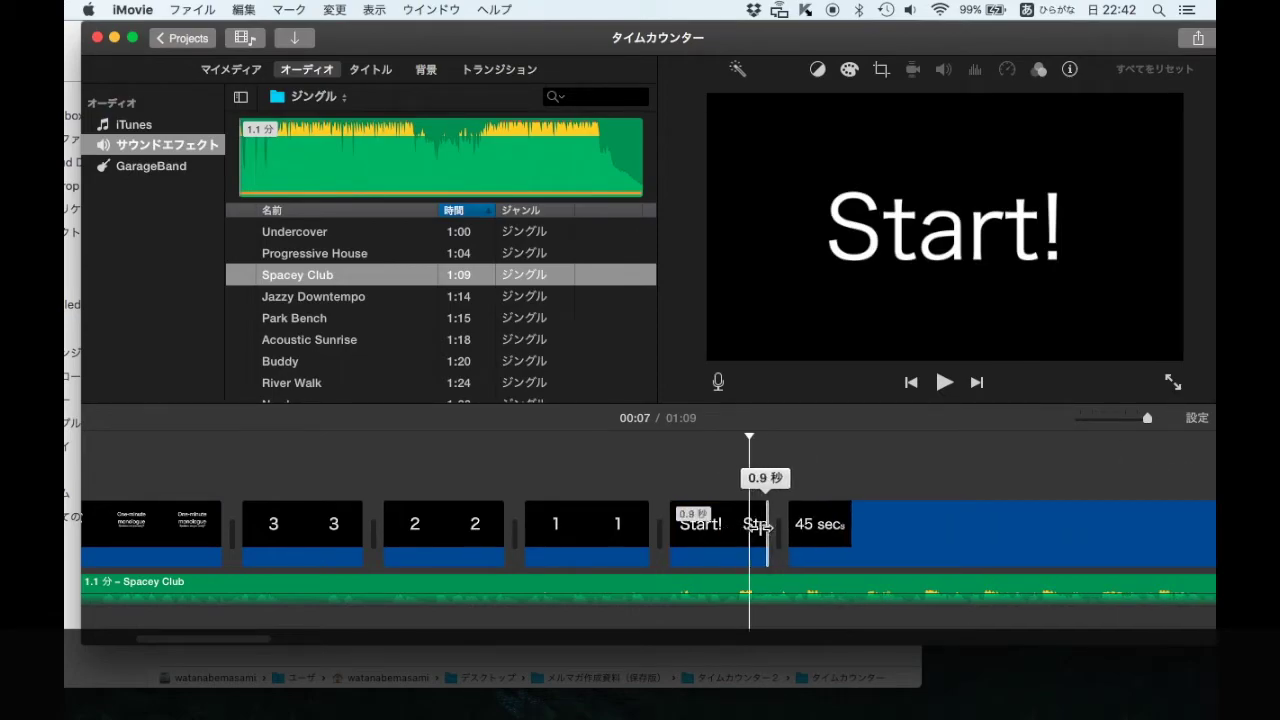
pyautogui.moveTo(770, 528); pyautogui.dragTo(772, 534)
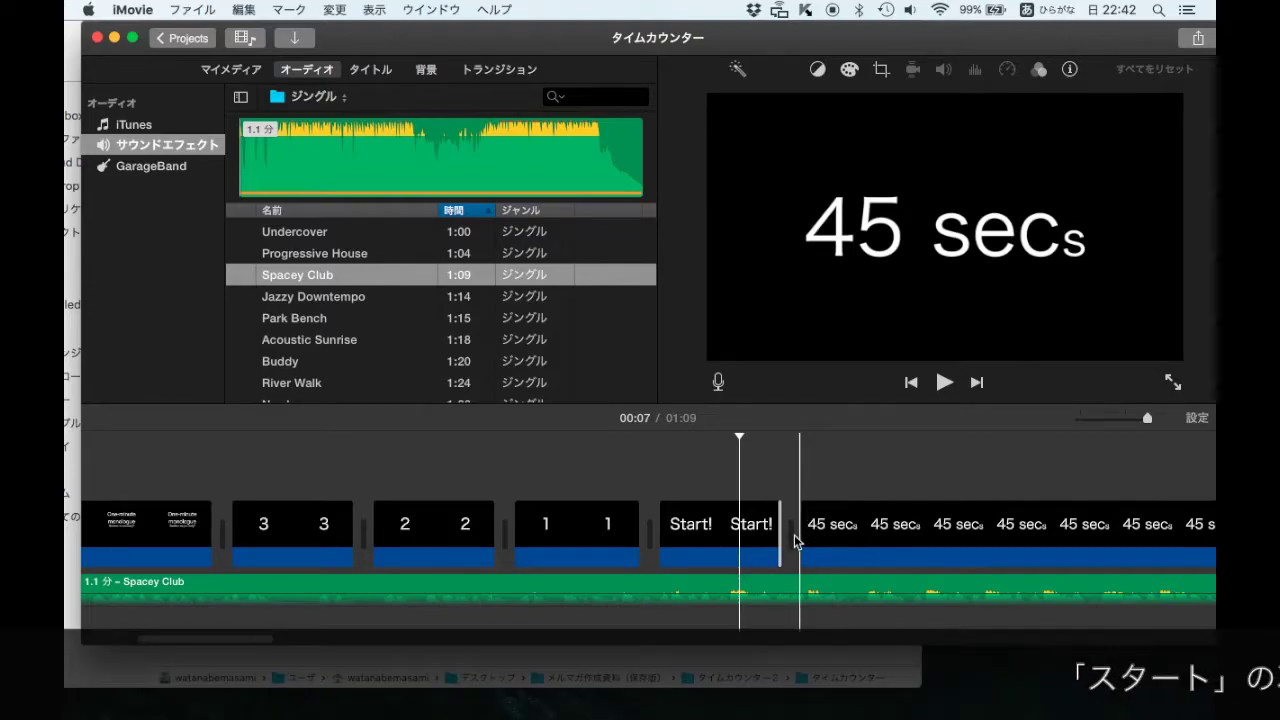
# Insert the ブラック background between the Start! and 45 secs clips and set its duration to 15 seconds.
pyautogui.click(425, 71)
pyautogui.scroll(-5, 495, 255)
pyautogui.moveTo(333, 254); pyautogui.dragTo(781, 534)
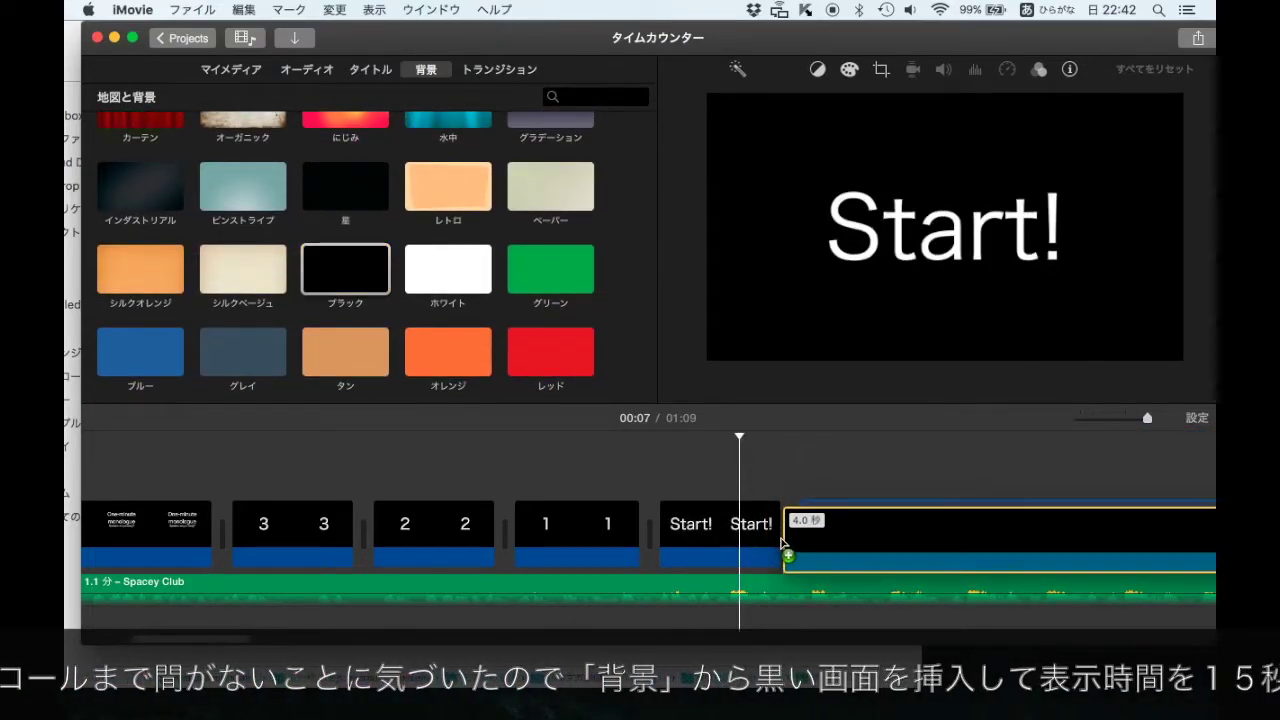
pyautogui.hscroll(5, 780, 535)
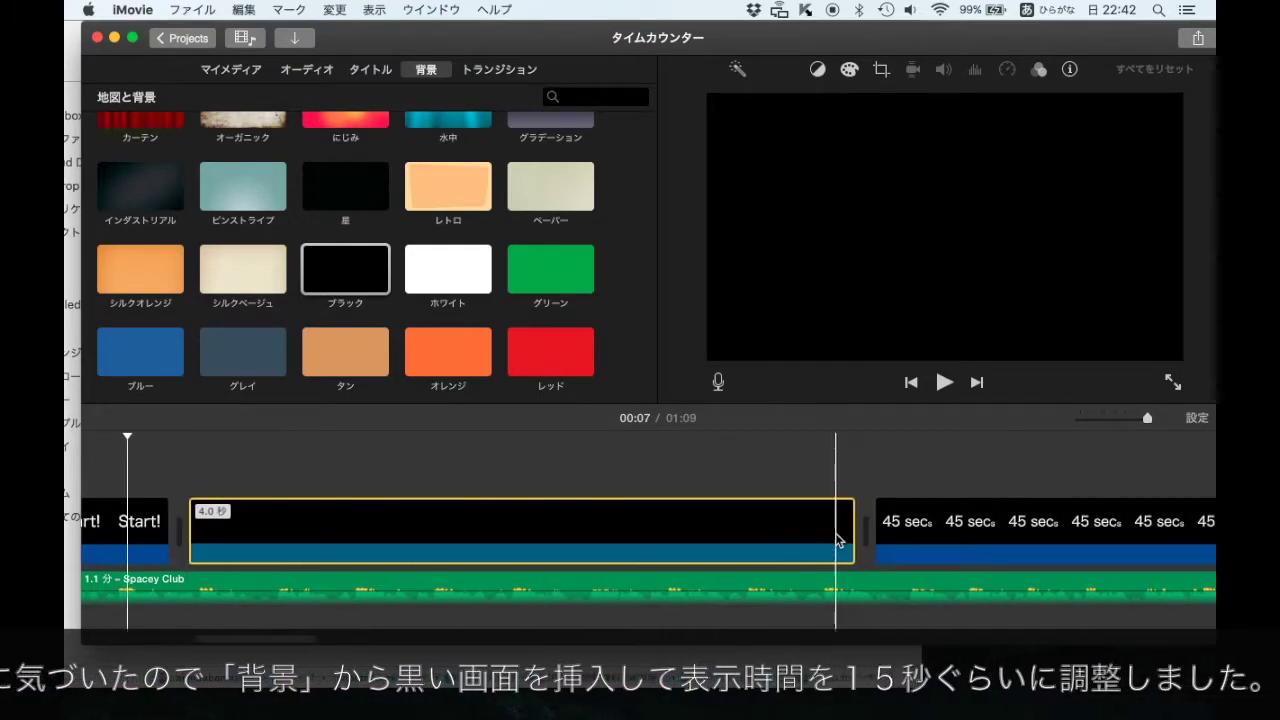
pyautogui.moveTo(857, 541); pyautogui.dragTo(675, 531)
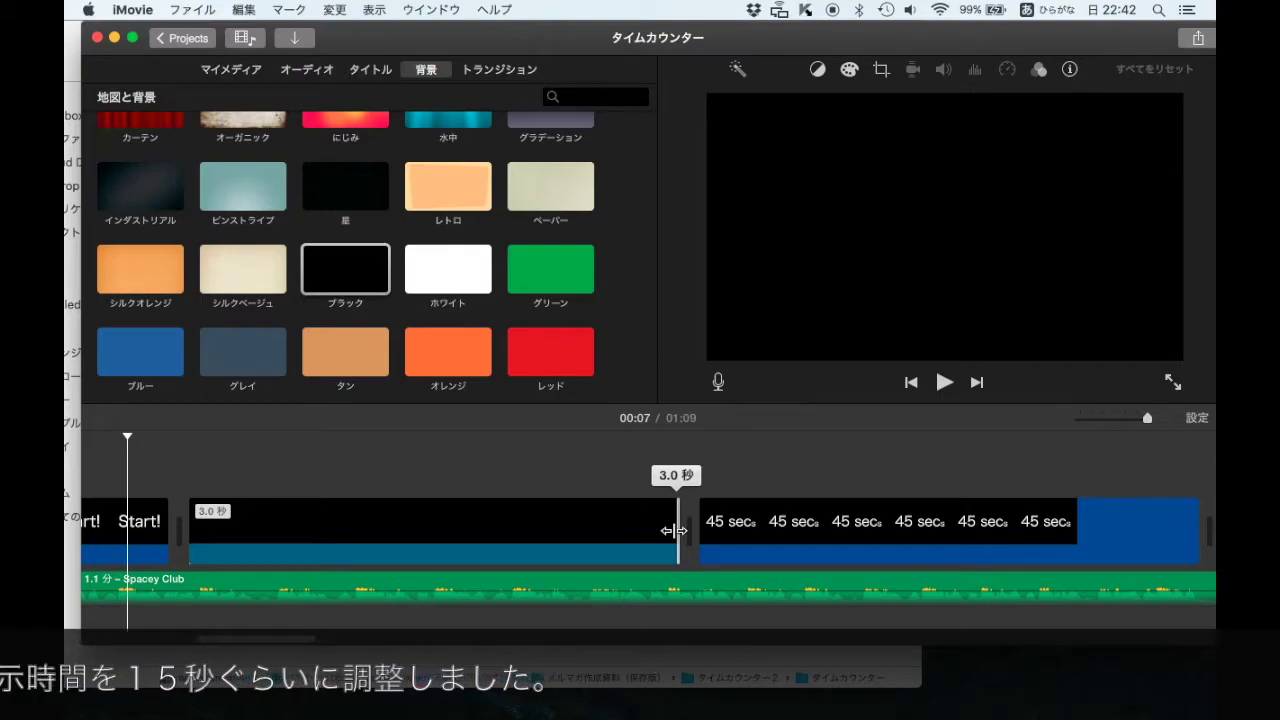
pyautogui.moveTo(675, 531); pyautogui.dragTo(243, 526)
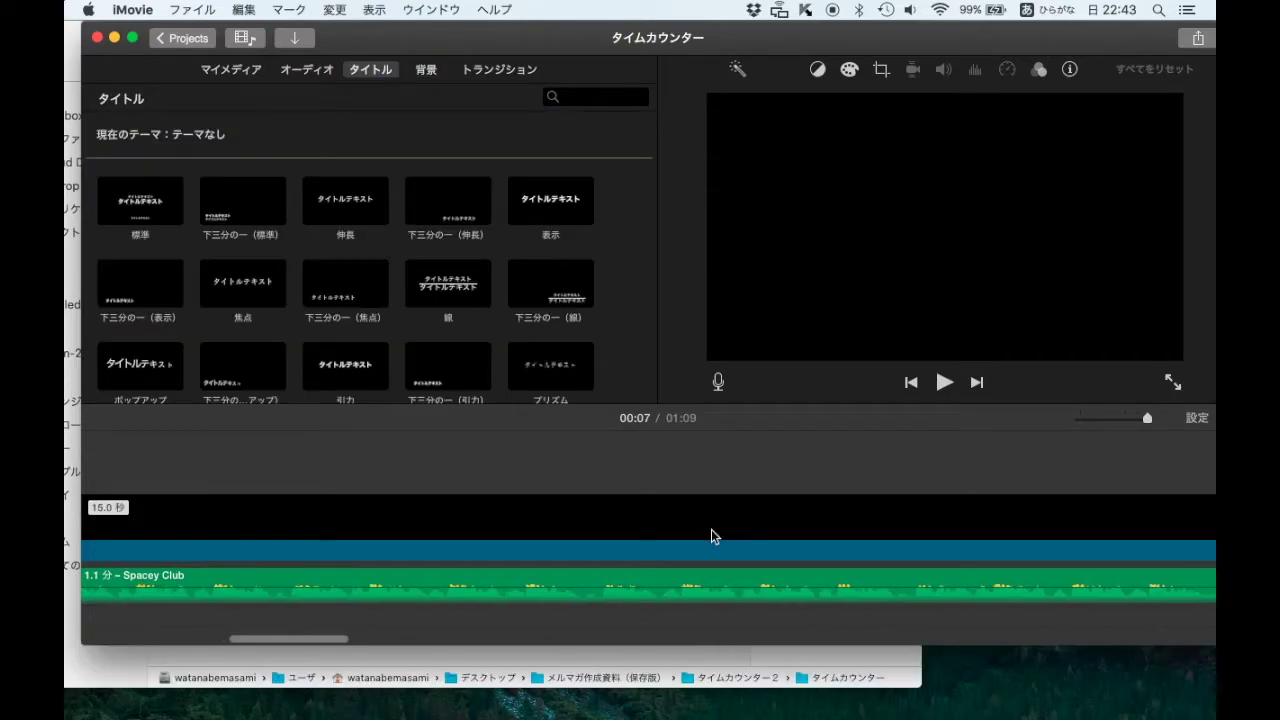
# Extend the end of the 45 secs clip so that it lasts 15 seconds.
pyautogui.hscroll(5, 711, 530)
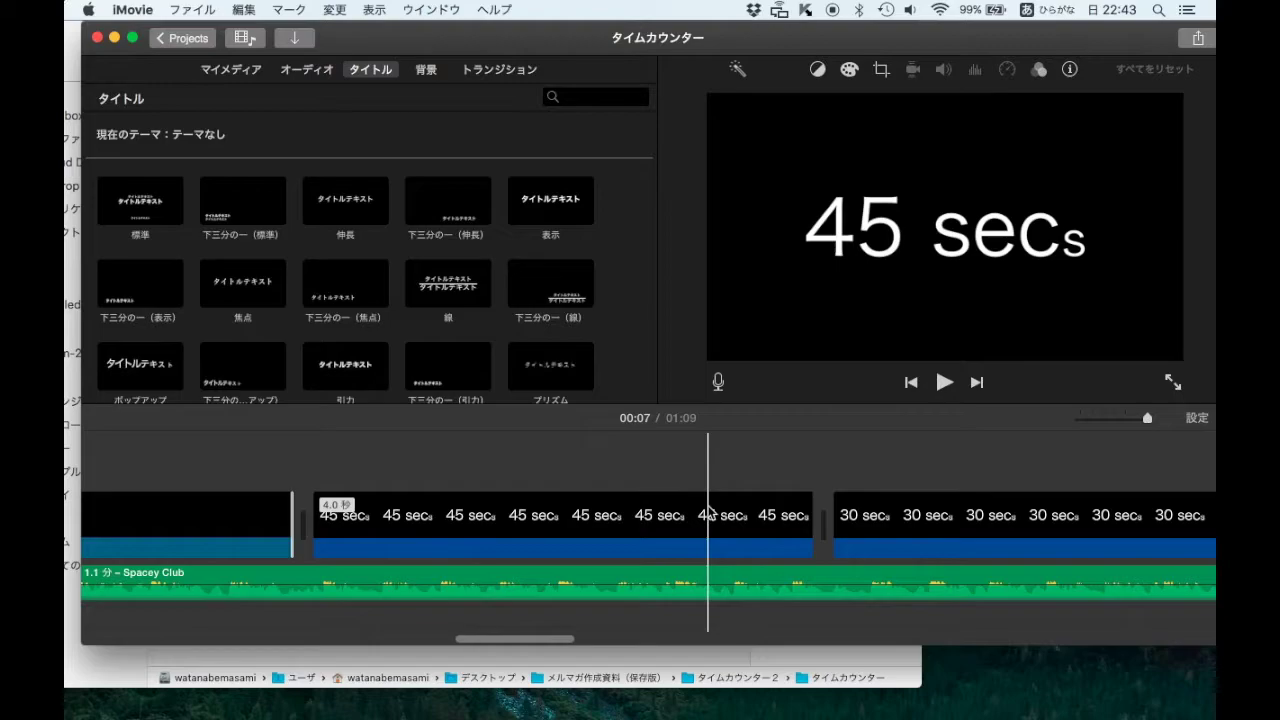
pyautogui.hscroll(-10, 711, 513)
pyautogui.hscroll(12, 715, 521)
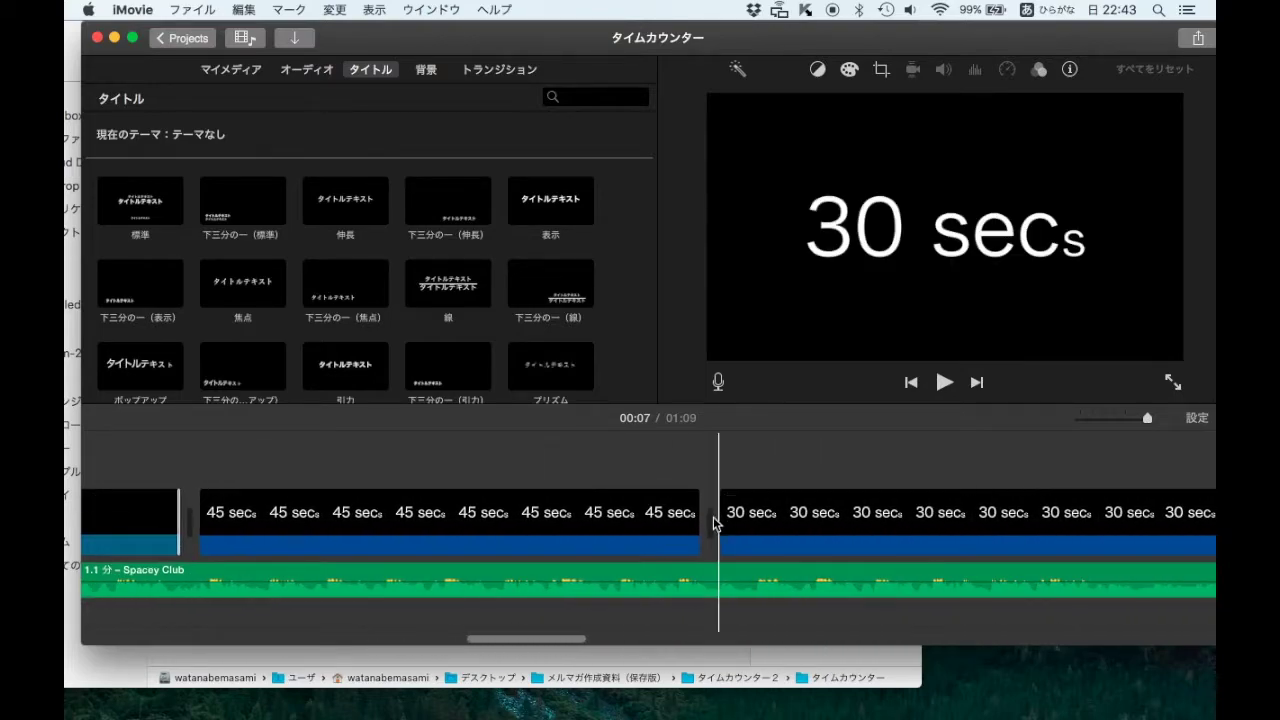
pyautogui.hscroll(12, 497, 490)
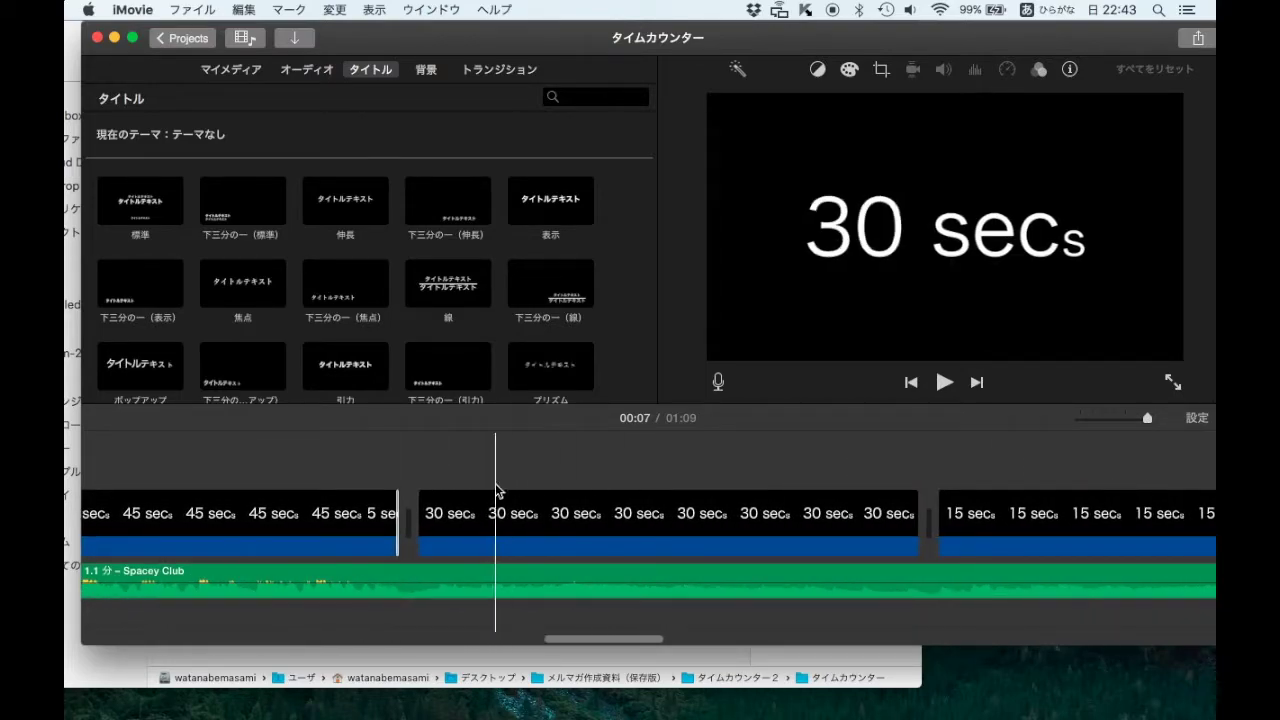
pyautogui.moveTo(393, 522); pyautogui.dragTo(718, 500)
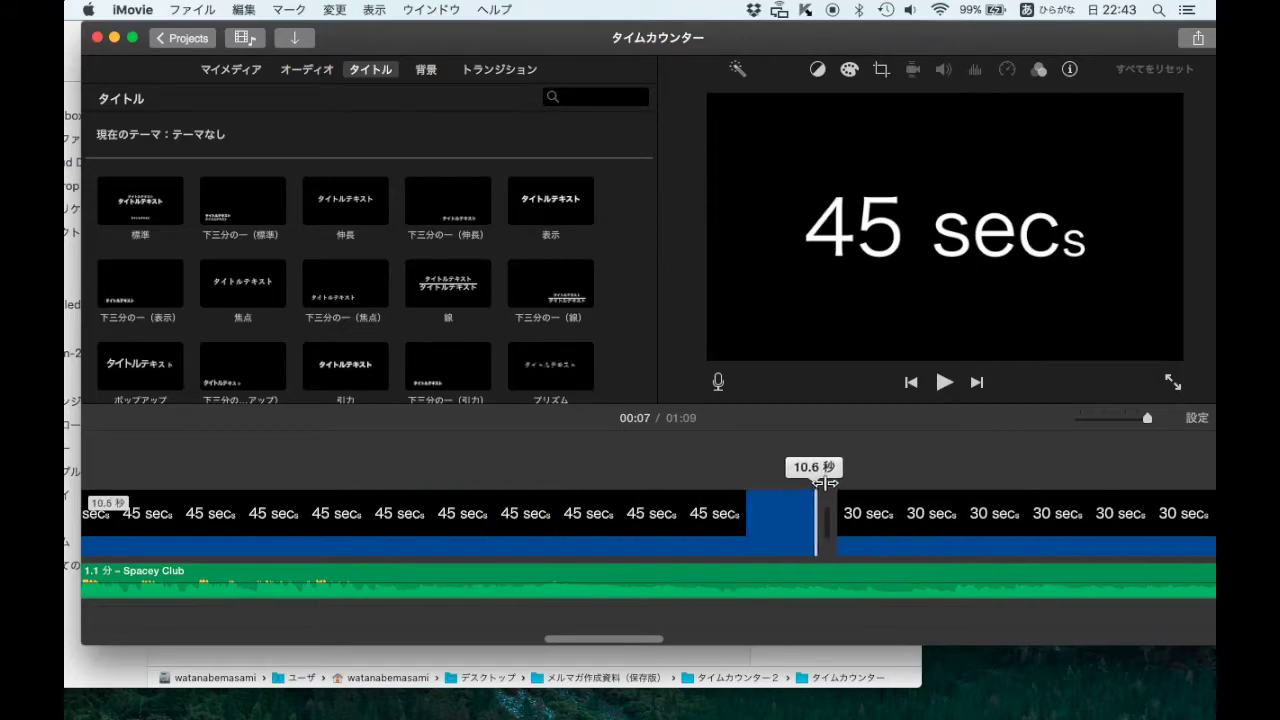
pyautogui.moveTo(1001, 456); pyautogui.dragTo(797, 524)
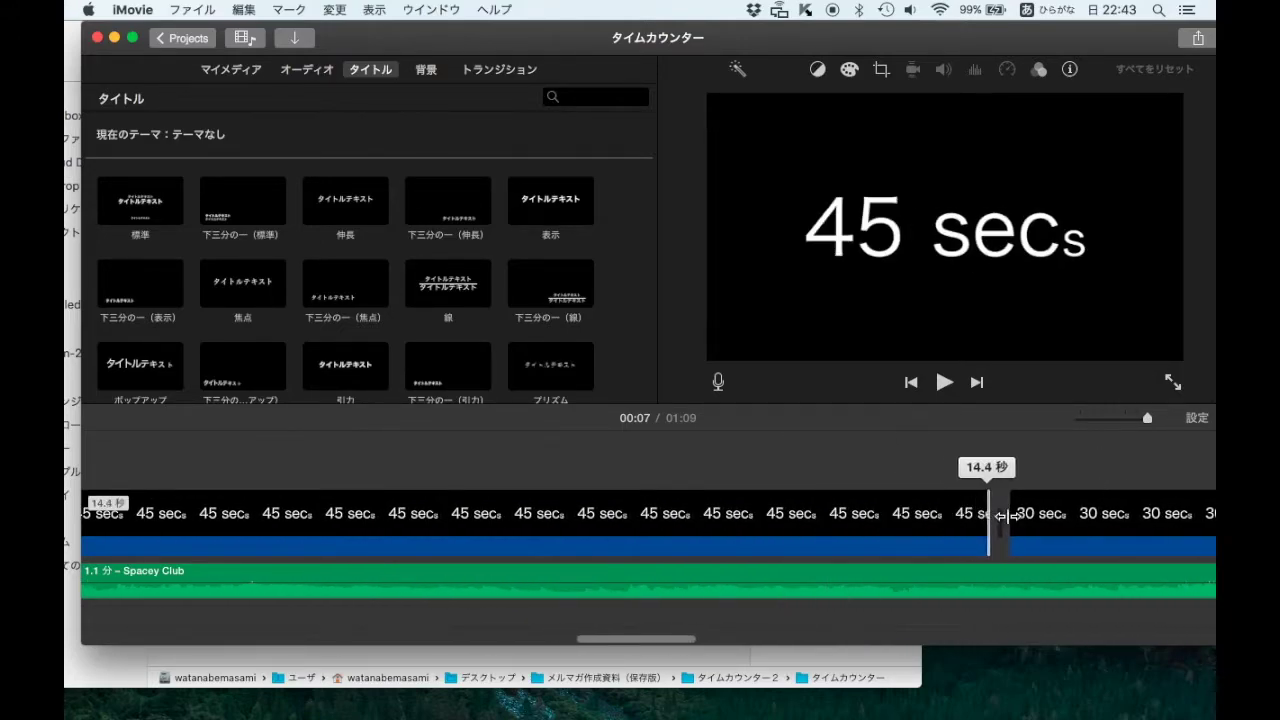
pyautogui.moveTo(1065, 512); pyautogui.dragTo(1063, 514)
# Extend the end of the 30 secs clip so that its duration roughly matches the 45 secs clip.
pyautogui.hscroll(15, 1063, 514)
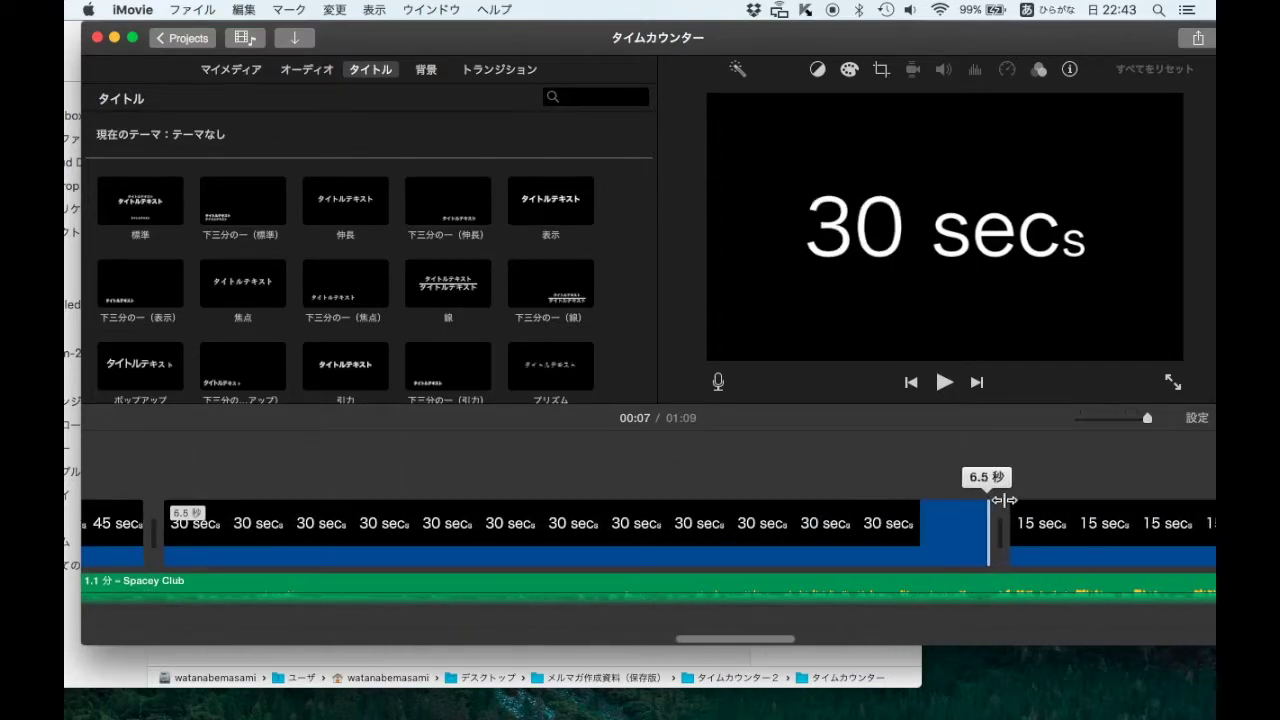
pyautogui.hscroll(5, 1171, 480)
pyautogui.moveTo(360, 516); pyautogui.dragTo(889, 496)
pyautogui.moveTo(1208, 463); pyautogui.dragTo(1128, 443)
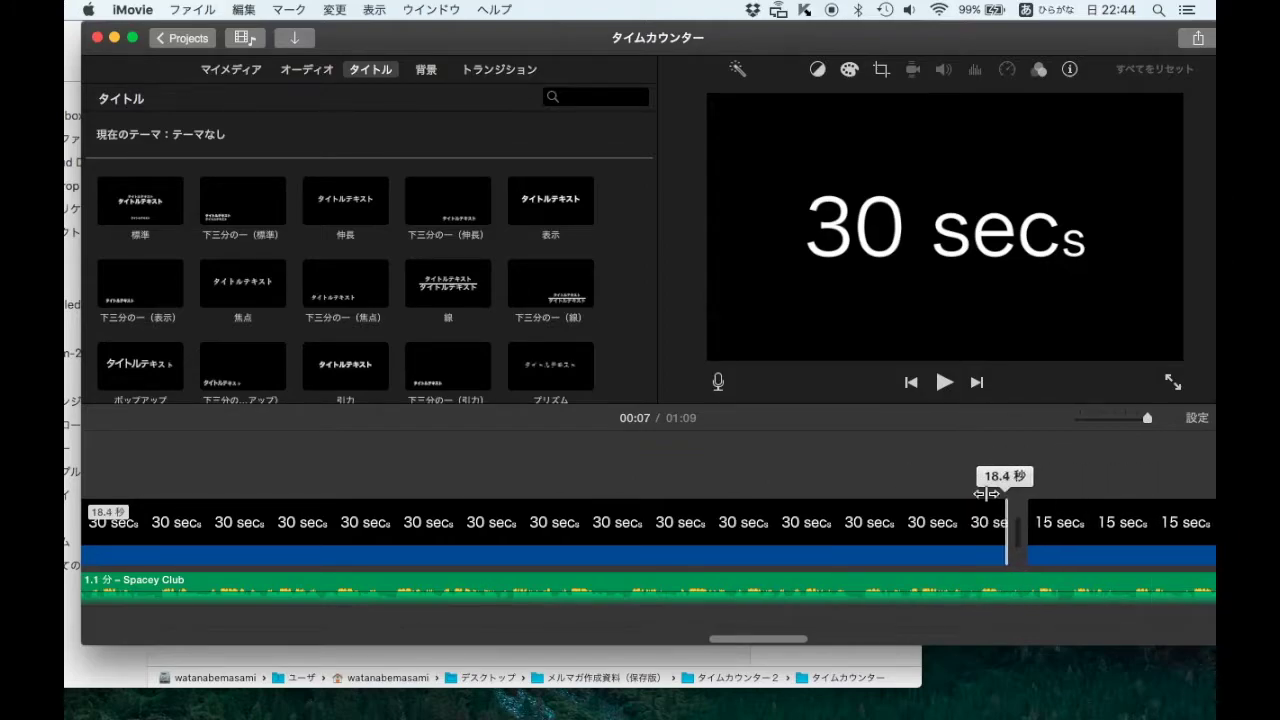
pyautogui.moveTo(650, 529); pyautogui.dragTo(592, 535)
# Extend the 15 secs clip to 5 seconds and the 10 secs clip to 7 seconds.
pyautogui.hscroll(10, 812, 600)
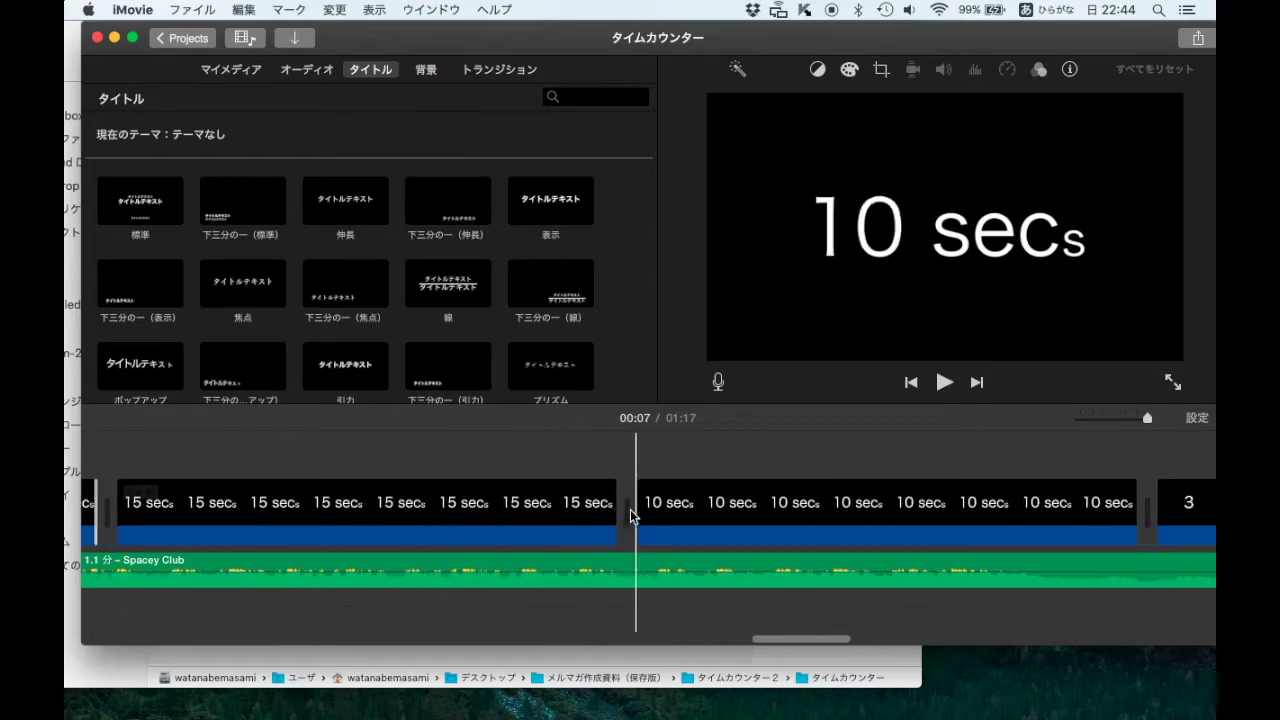
pyautogui.moveTo(1040, 512); pyautogui.dragTo(755, 566)
pyautogui.hscroll(5, 966, 591)
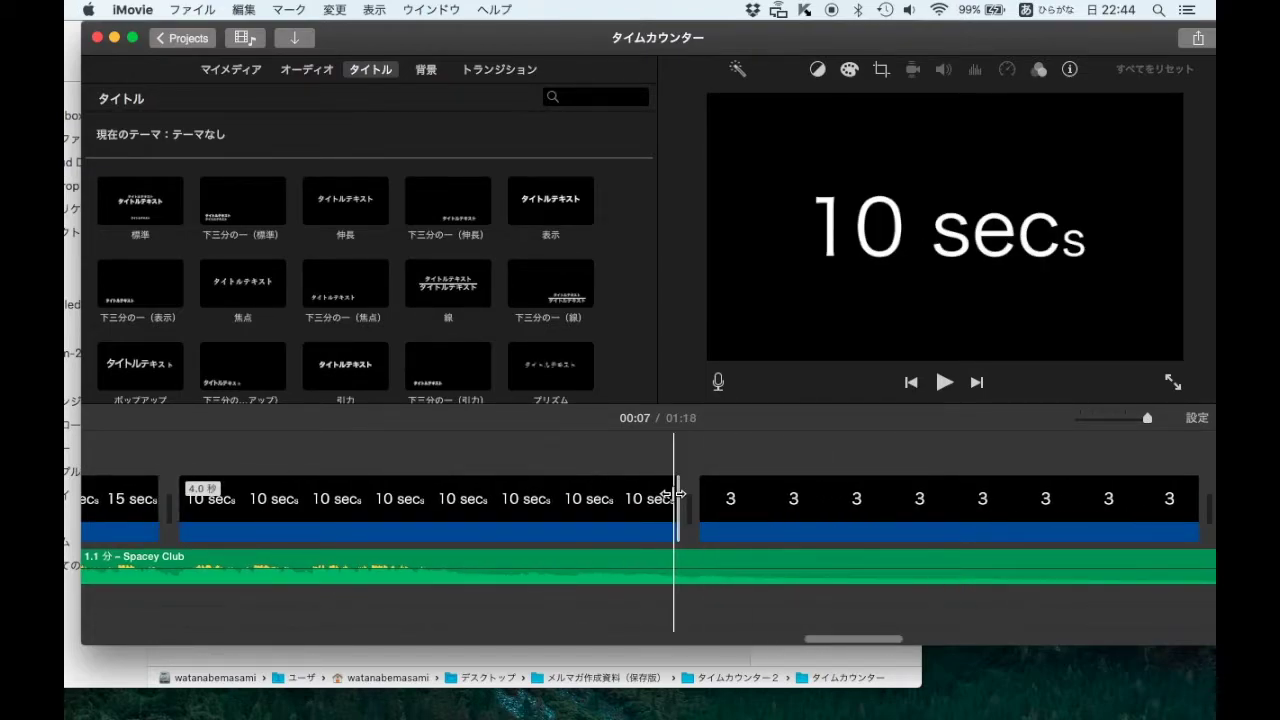
pyautogui.moveTo(678, 493); pyautogui.dragTo(770, 490)
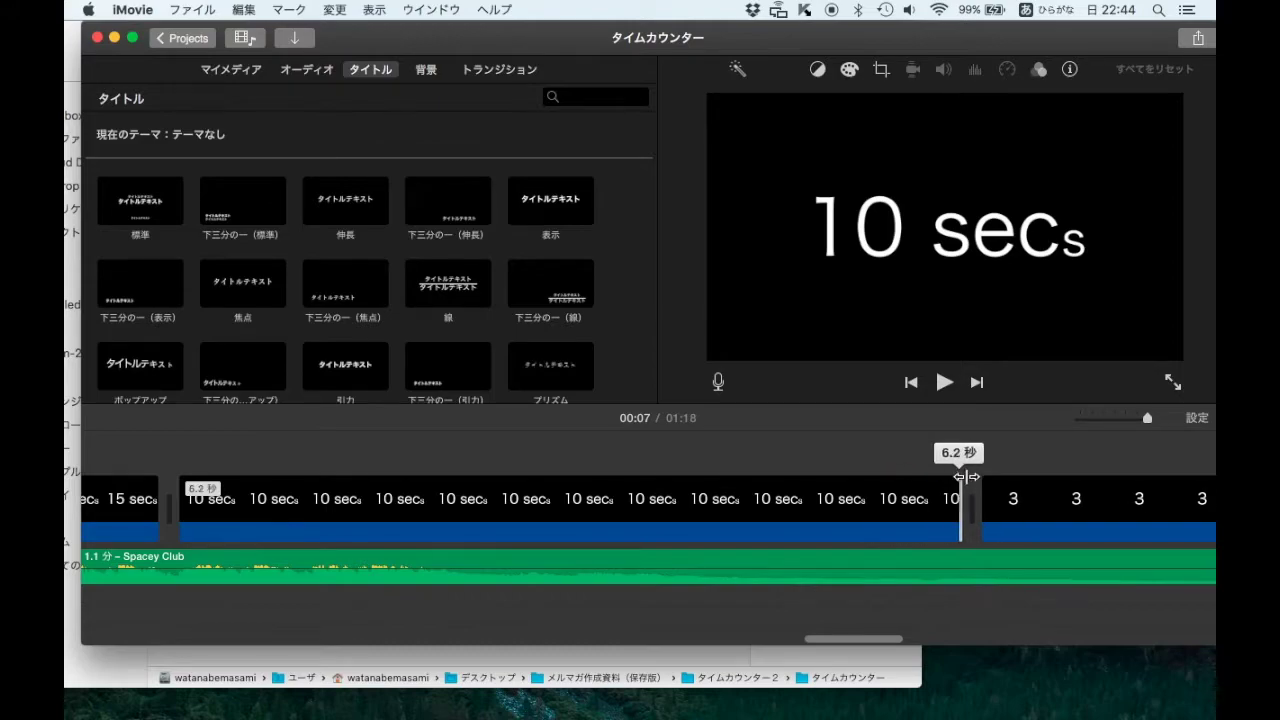
pyautogui.moveTo(1044, 486); pyautogui.dragTo(1046, 486)
# Trim the ends of the closing 3, 2 and 1 clips so that each lasts about 1 second.
pyautogui.hscroll(5, 1000, 487)
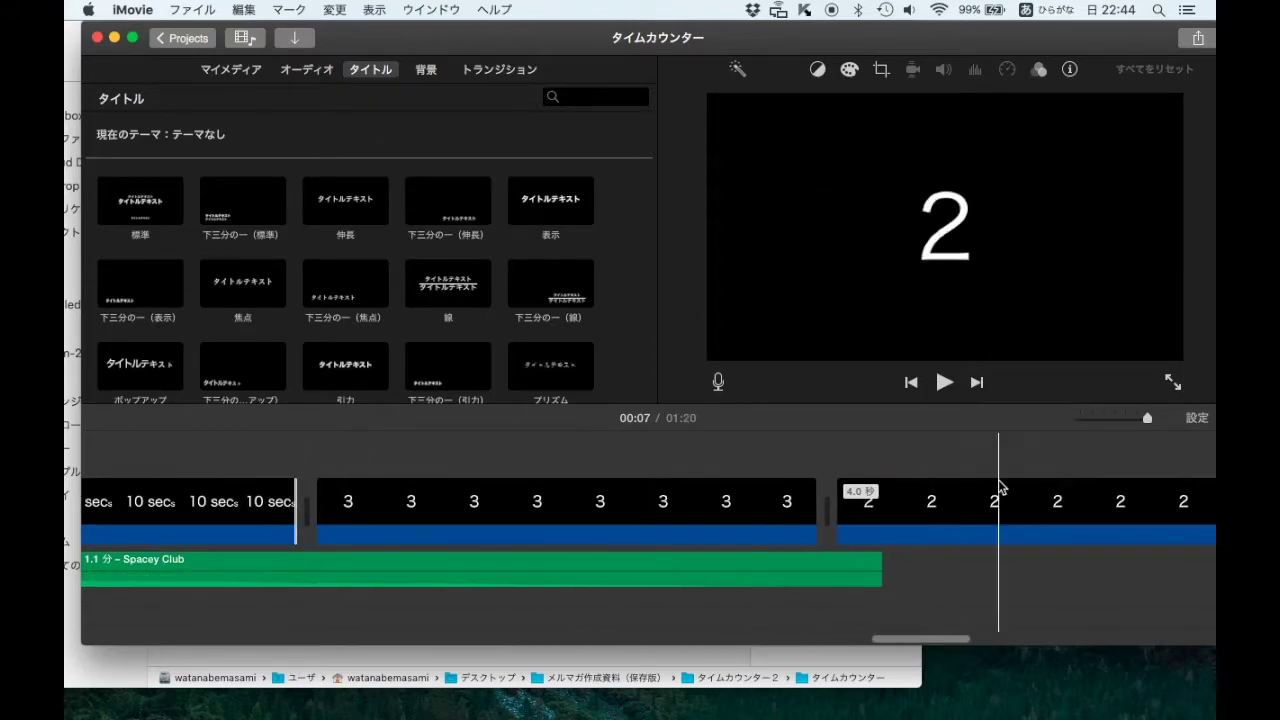
pyautogui.moveTo(817, 520); pyautogui.dragTo(428, 500)
pyautogui.moveTo(940, 493); pyautogui.dragTo(556, 513)
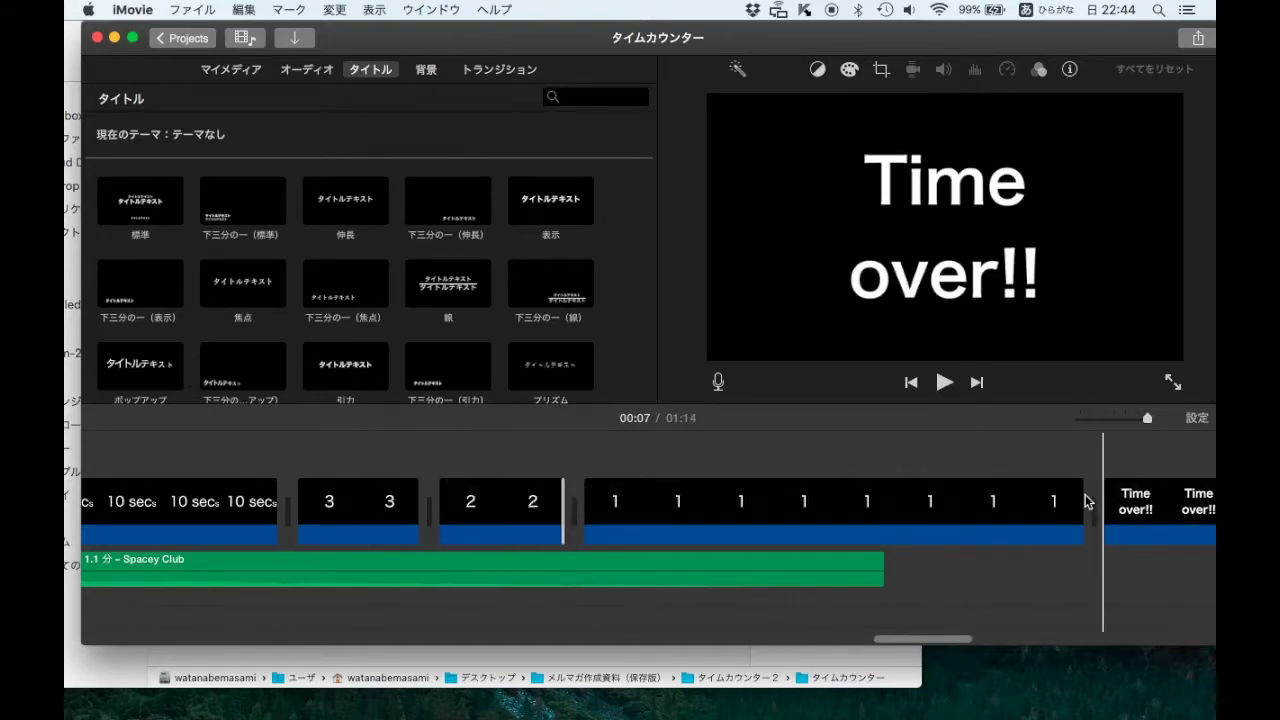
pyautogui.moveTo(1084, 500); pyautogui.dragTo(698, 480)
# Trim the Time over!! clip to finish where the Spacey Club music ends, and play back the closing countdown.
pyautogui.hscroll(5, 1000, 500)
pyautogui.moveTo(914, 505); pyautogui.dragTo(474, 534)
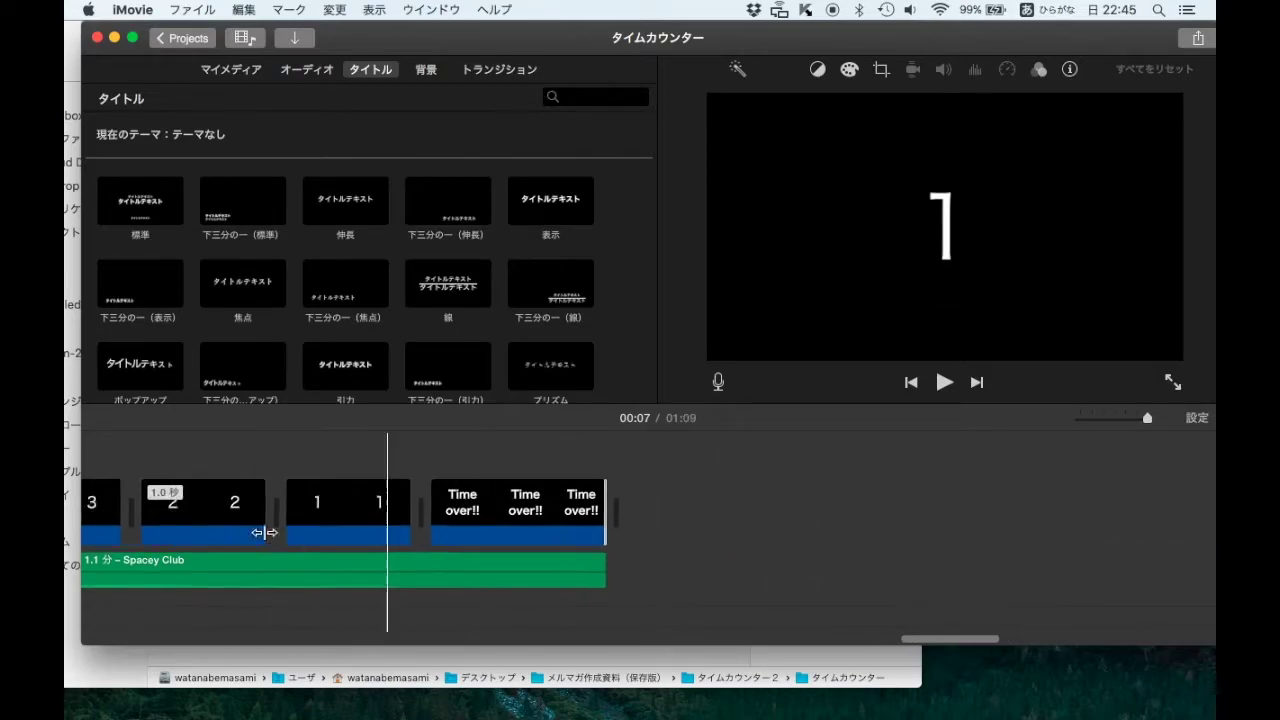
pyautogui.press('space')
pyautogui.press('space')
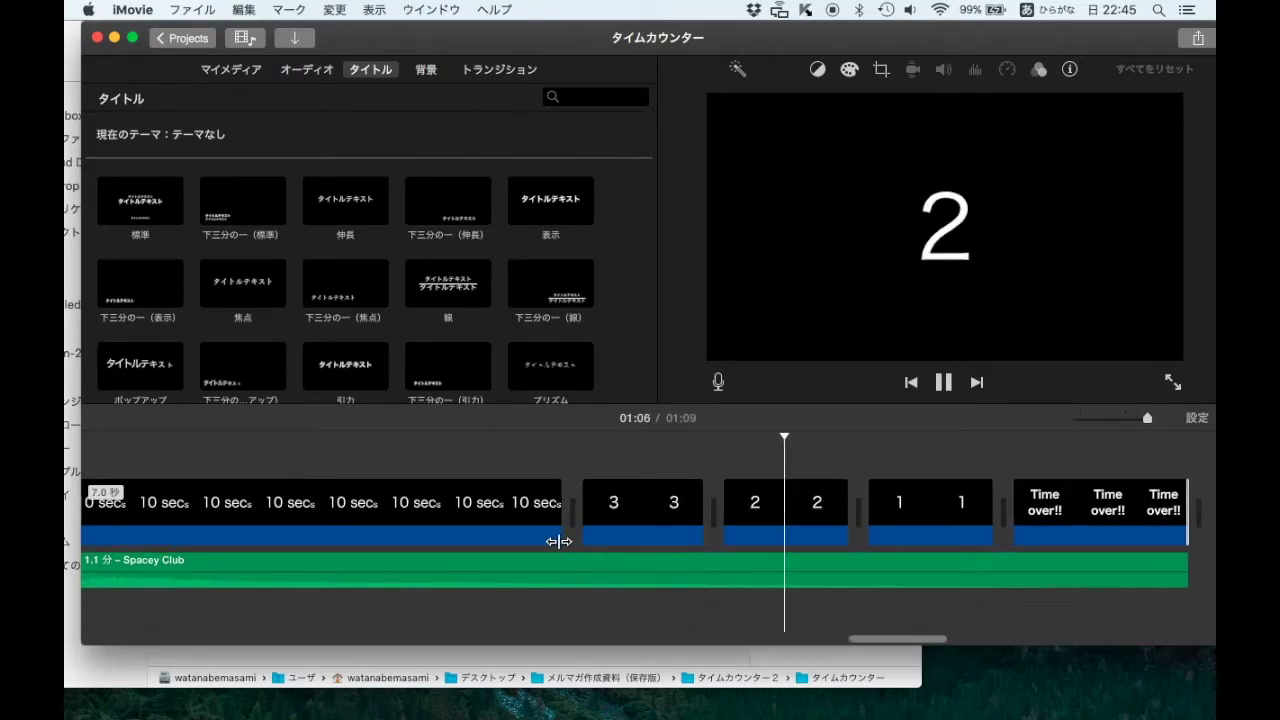
# Trim the end of the opening One-minute monologue title clip so that it lasts 2 seconds.
pyautogui.hscroll(-10, 492, 576)
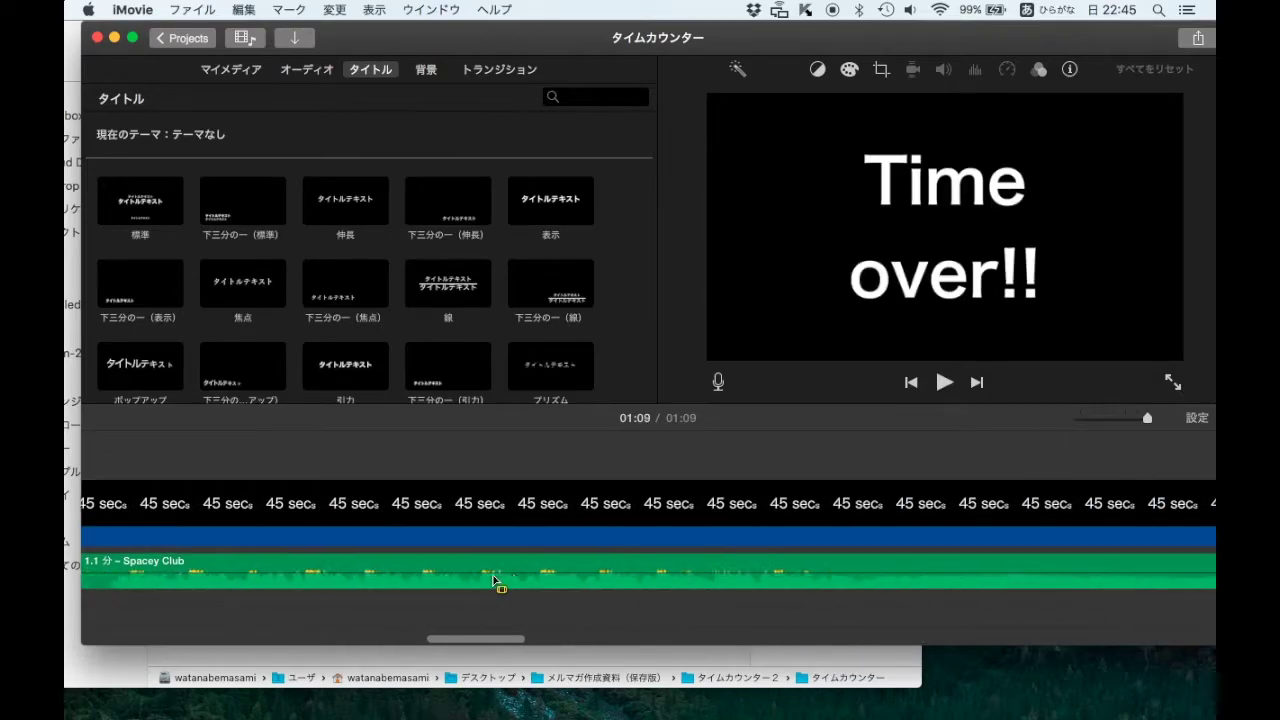
pyautogui.hscroll(-10, 492, 582)
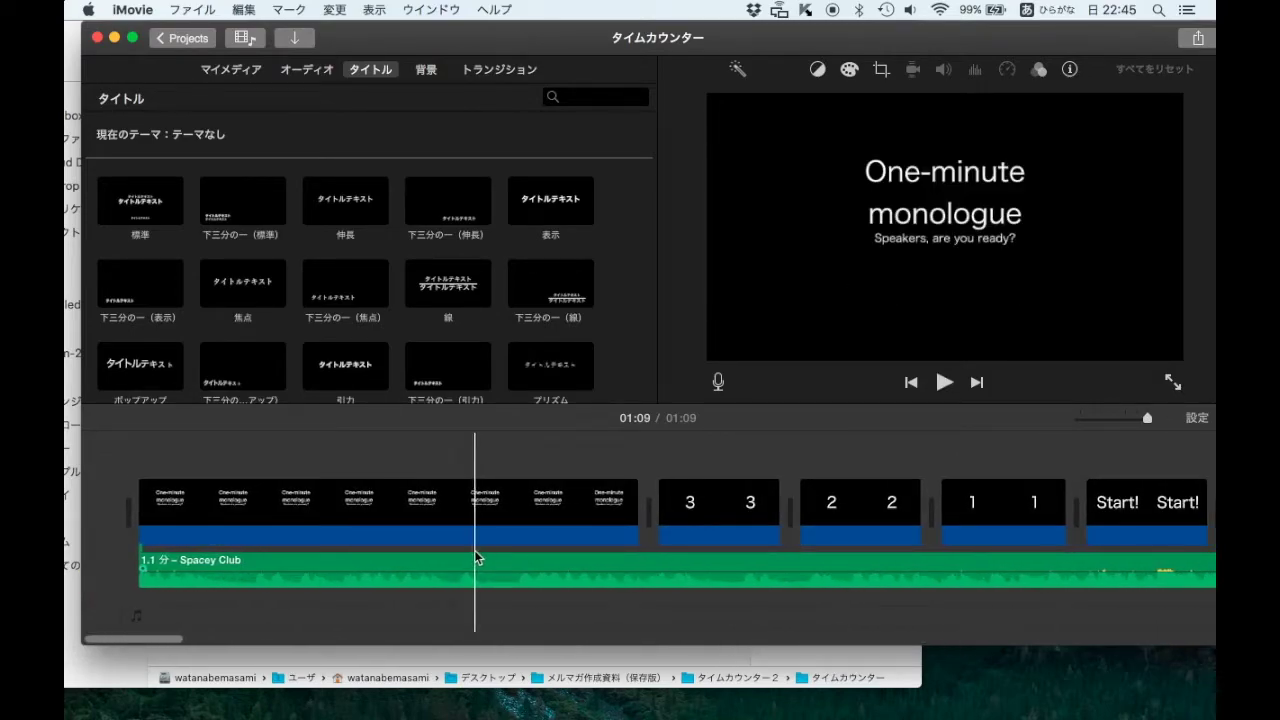
pyautogui.moveTo(638, 512); pyautogui.dragTo(371, 500)
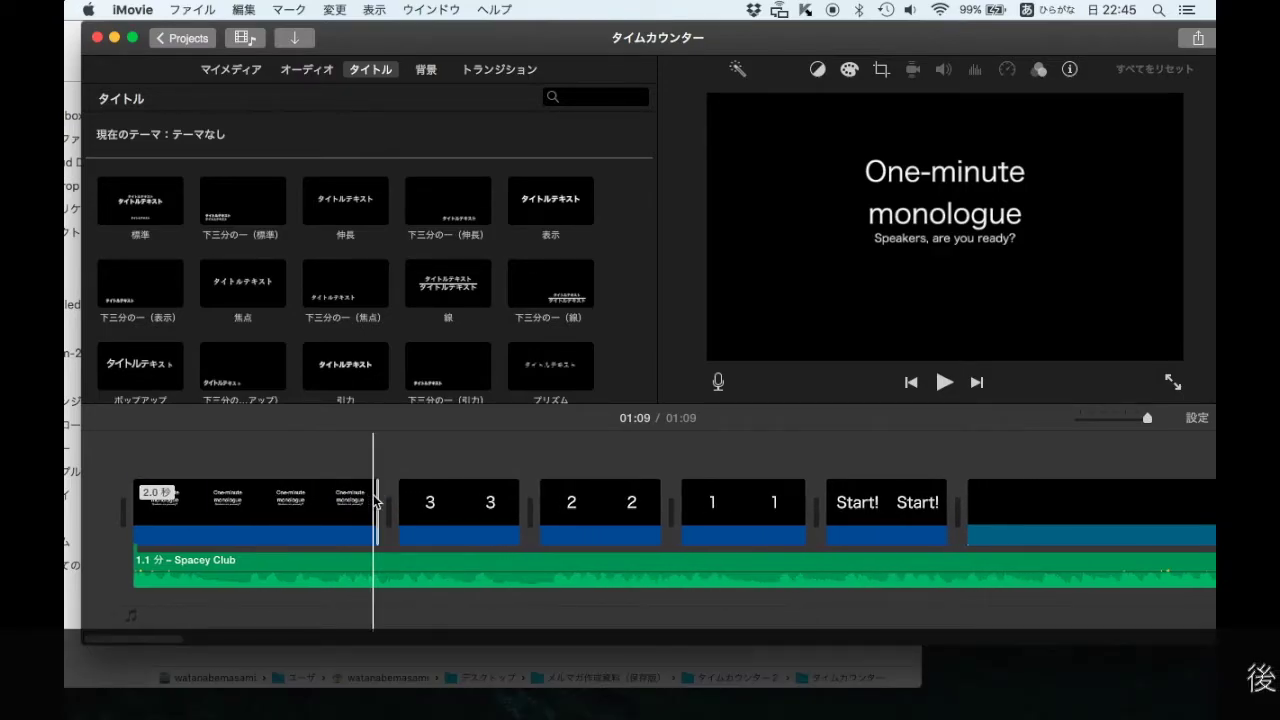
# Add the ブラック background after the Time over!! clip and trim it to about 2 seconds, ending with the music.
pyautogui.hscroll(15, 371, 500)
pyautogui.hscroll(20, 372, 500)
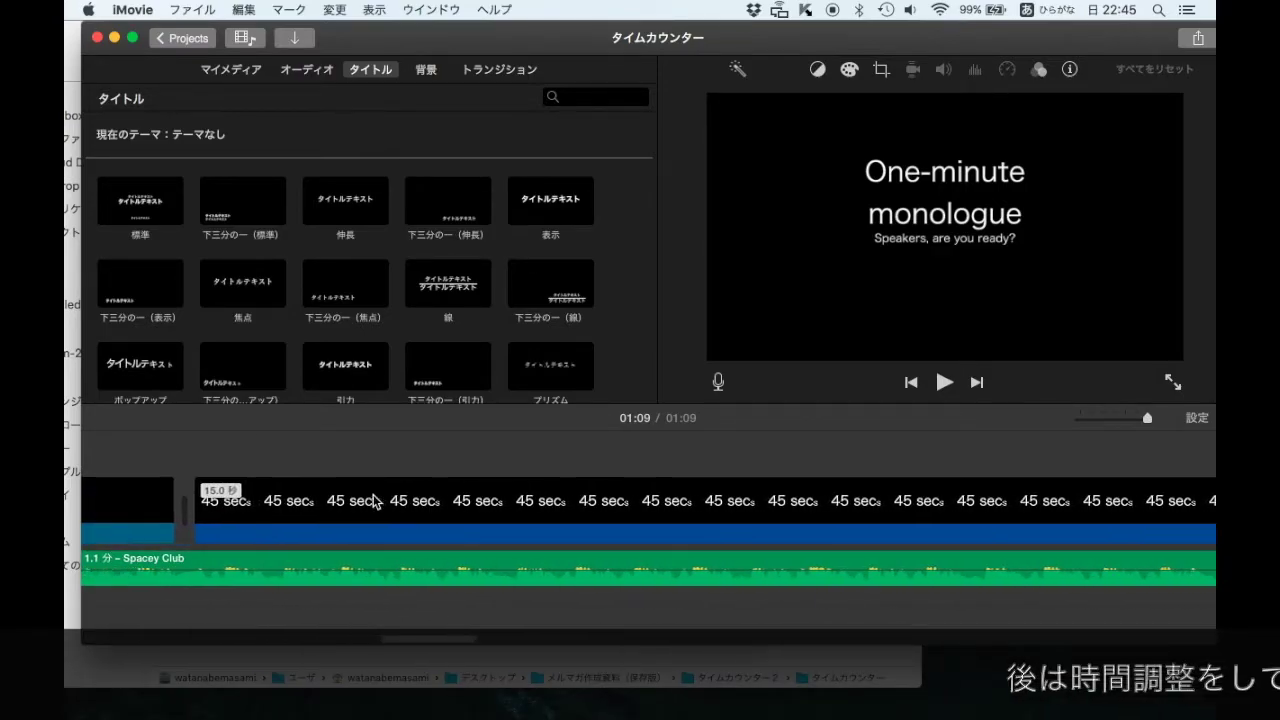
pyautogui.hscroll(20, 372, 500)
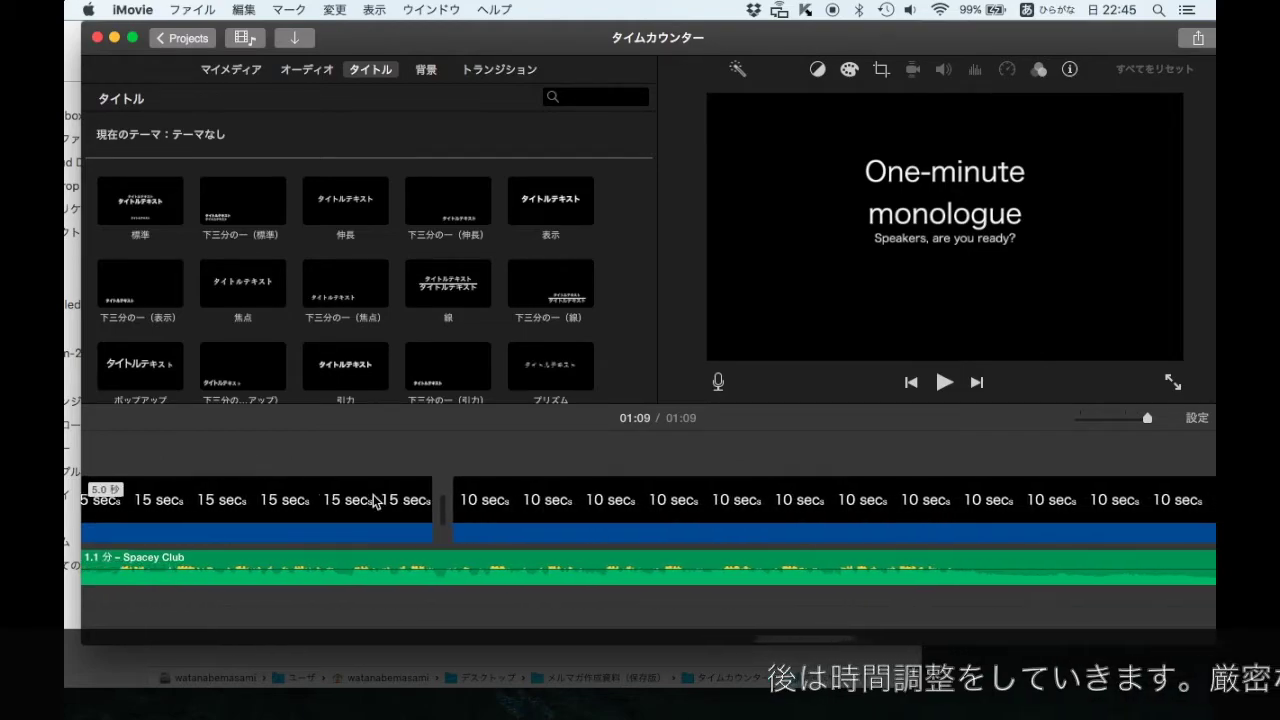
pyautogui.hscroll(-10, 372, 500)
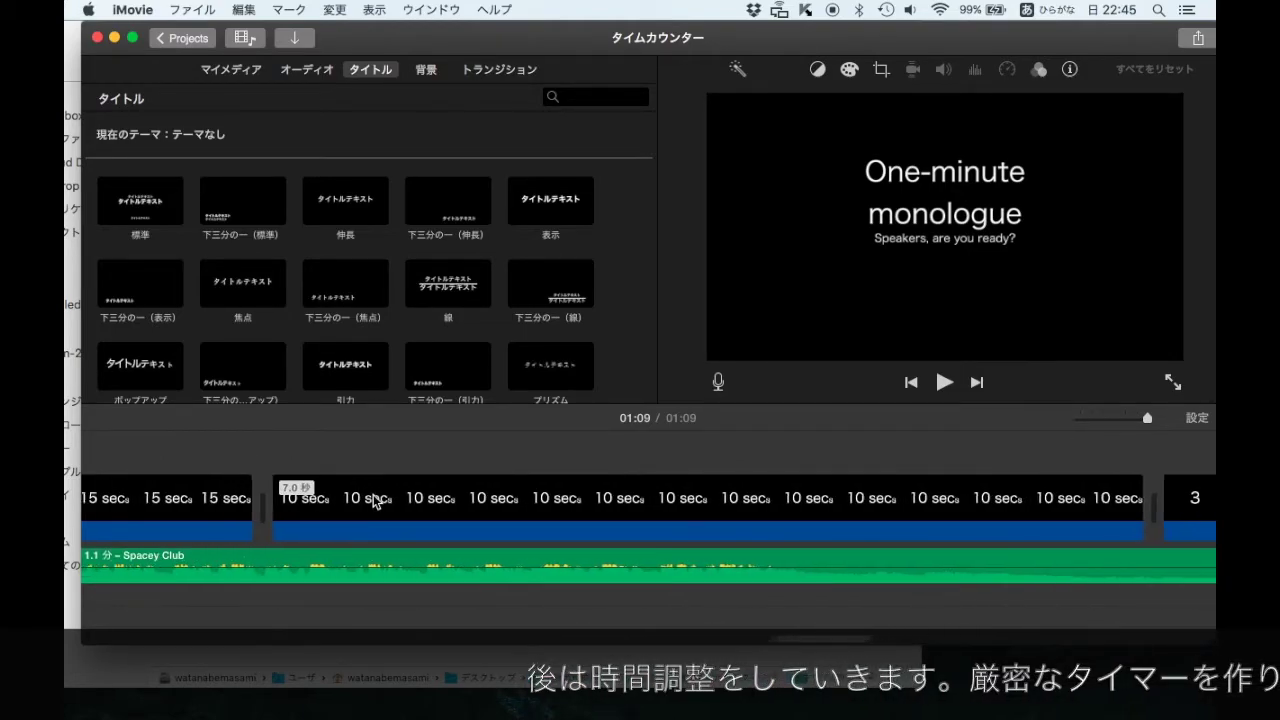
pyautogui.hscroll(20, 575, 513)
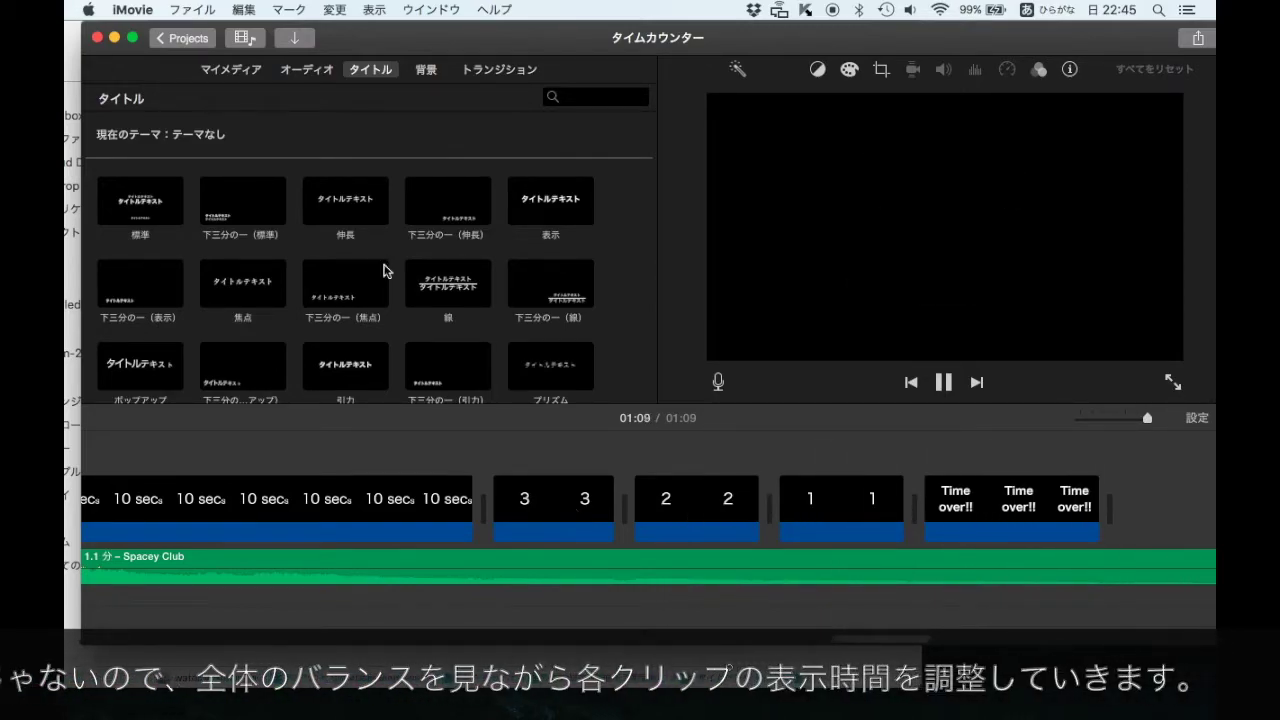
pyautogui.click(427, 70)
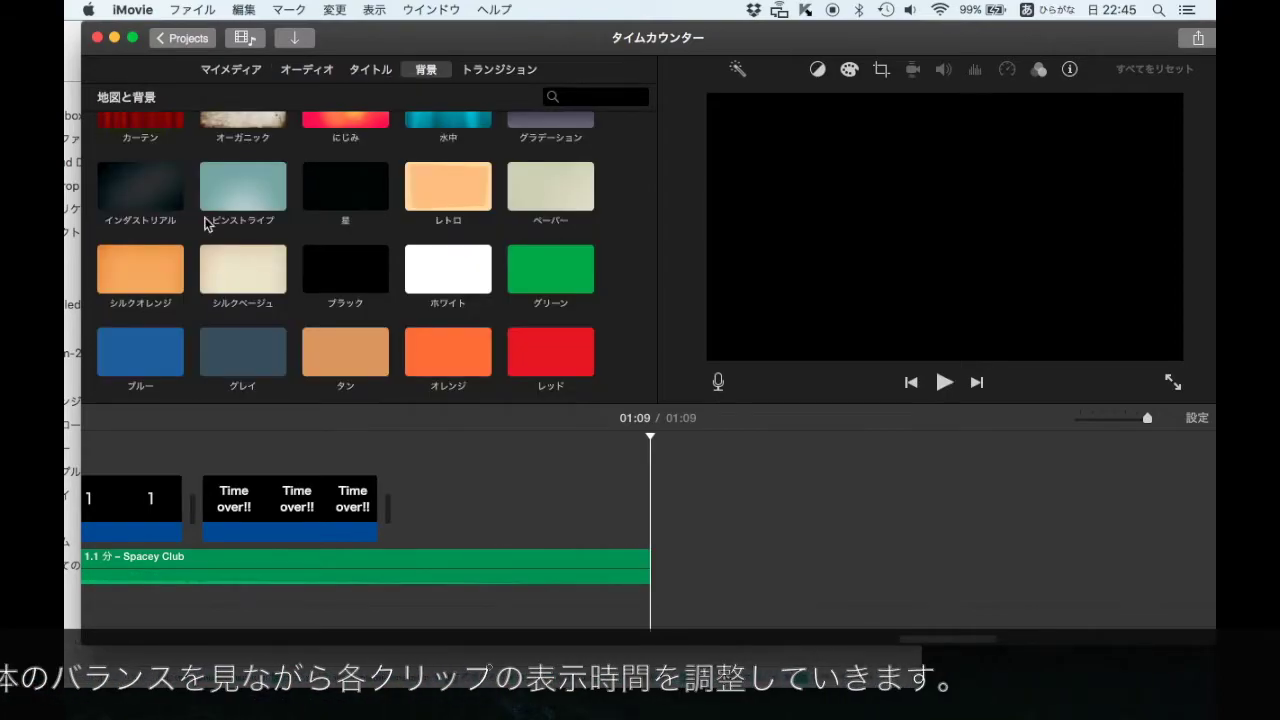
pyautogui.moveTo(340, 291); pyautogui.dragTo(395, 525)
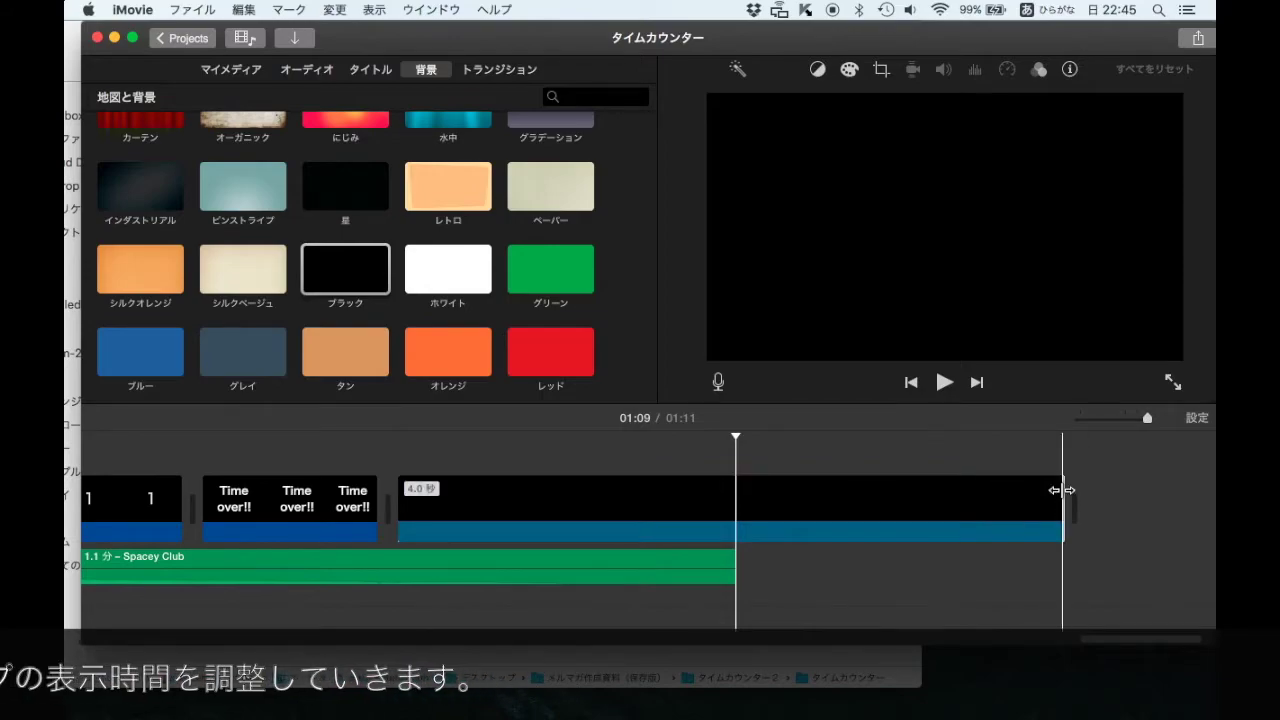
pyautogui.moveTo(1062, 490); pyautogui.dragTo(798, 499)
pyautogui.moveTo(727, 517); pyautogui.dragTo(727, 520)
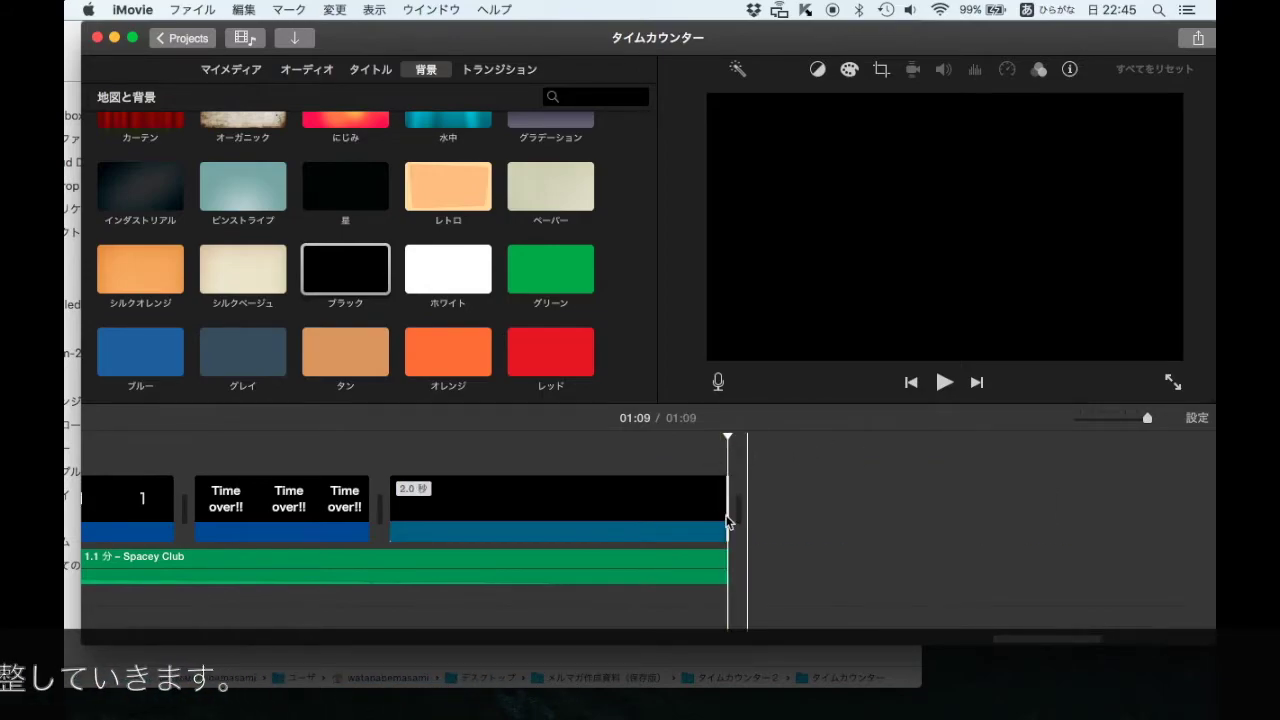
# Crop the opening One-minute monologue clip around its text, and apply Ken Burns with a matching end frame slightly below the start frame.
pyautogui.hscroll(-20, 727, 520)
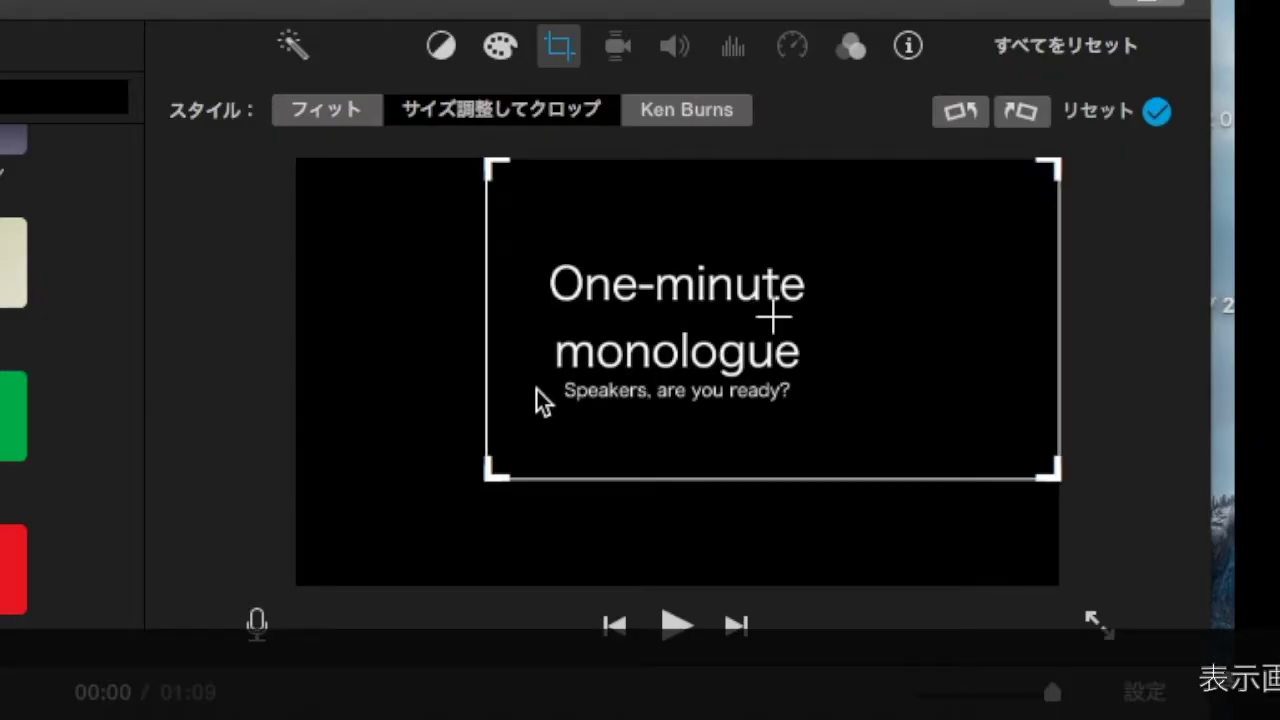
pyautogui.moveTo(480, 480); pyautogui.dragTo(565, 347)
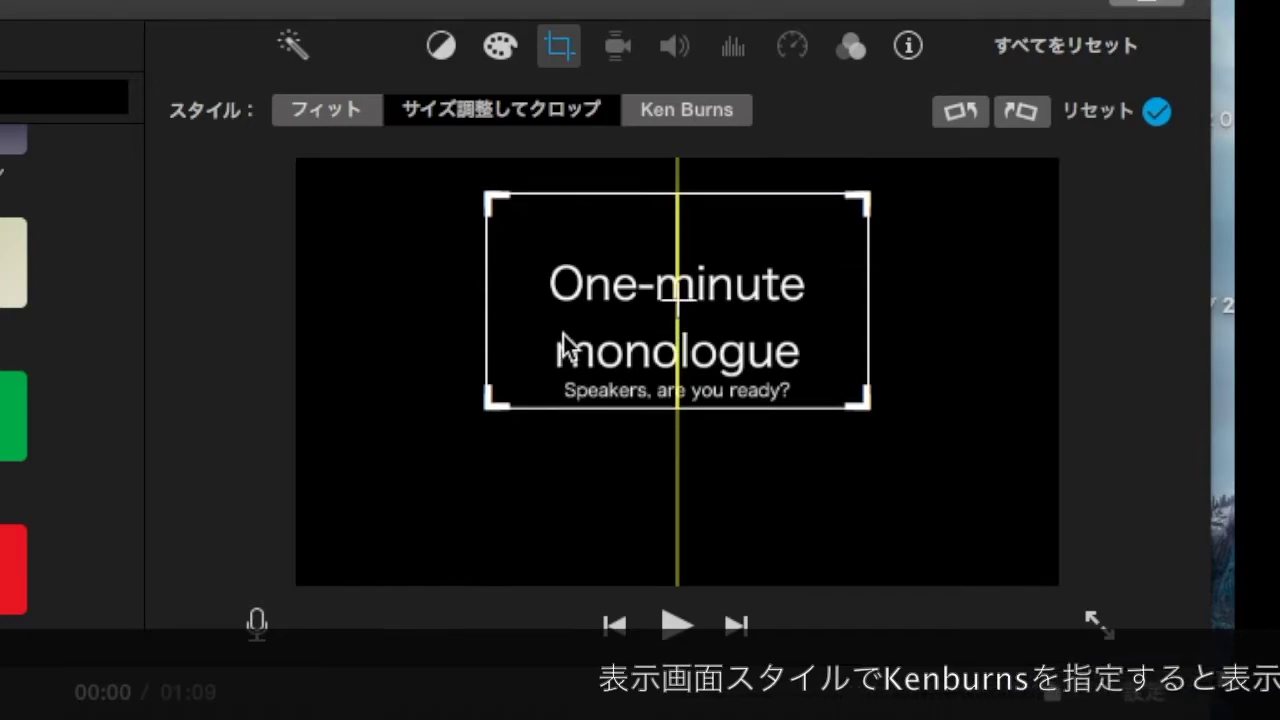
pyautogui.click(658, 110)
pyautogui.click(695, 443)
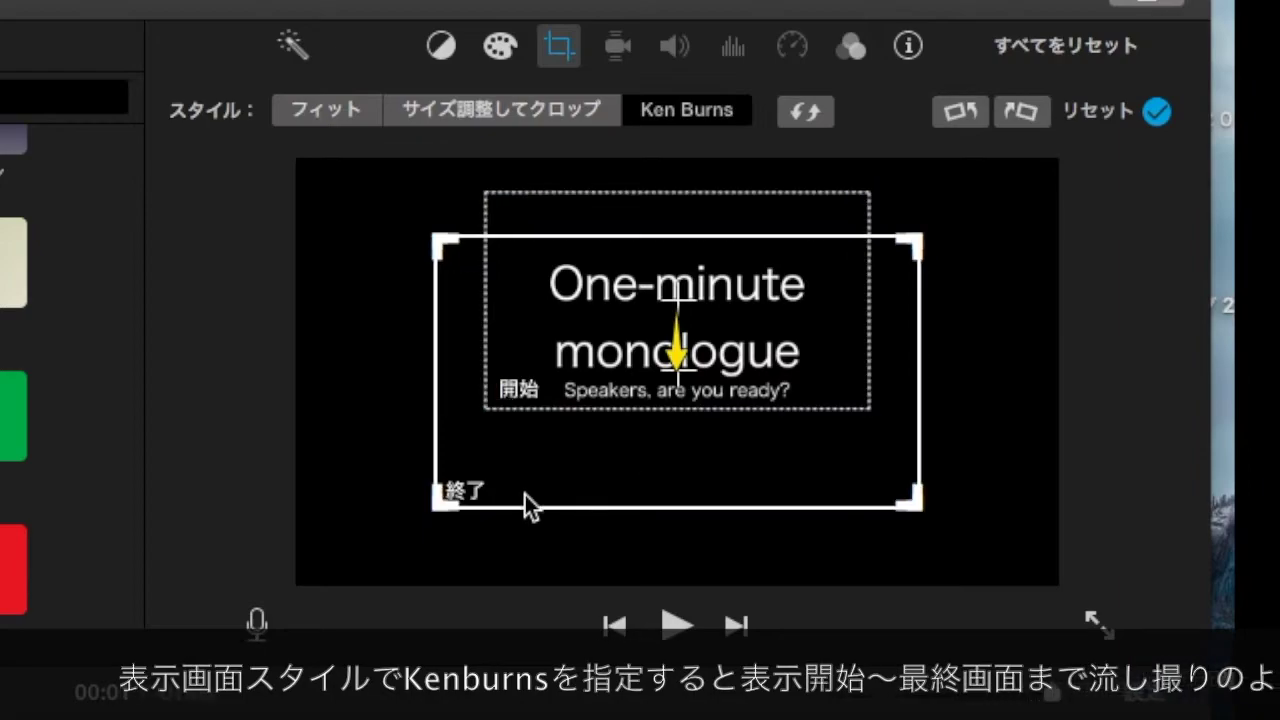
pyautogui.moveTo(440, 510); pyautogui.dragTo(503, 460)
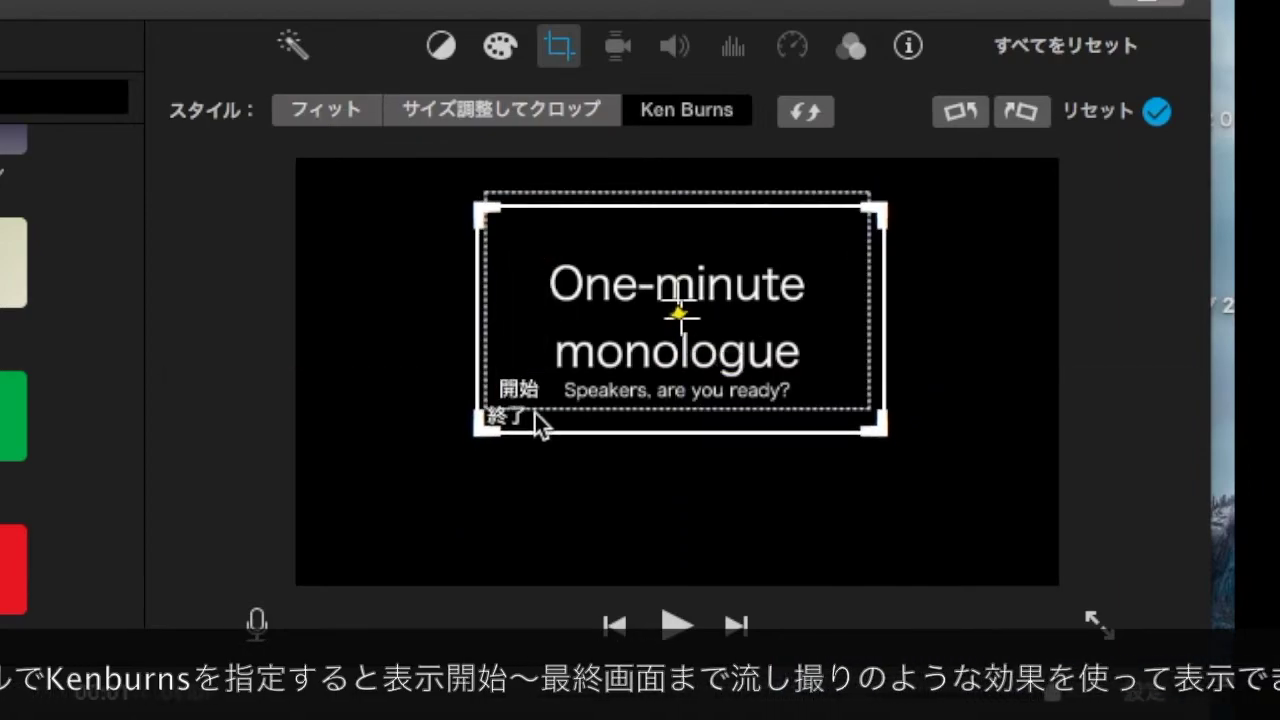
pyautogui.moveTo(535, 413); pyautogui.dragTo(543, 388)
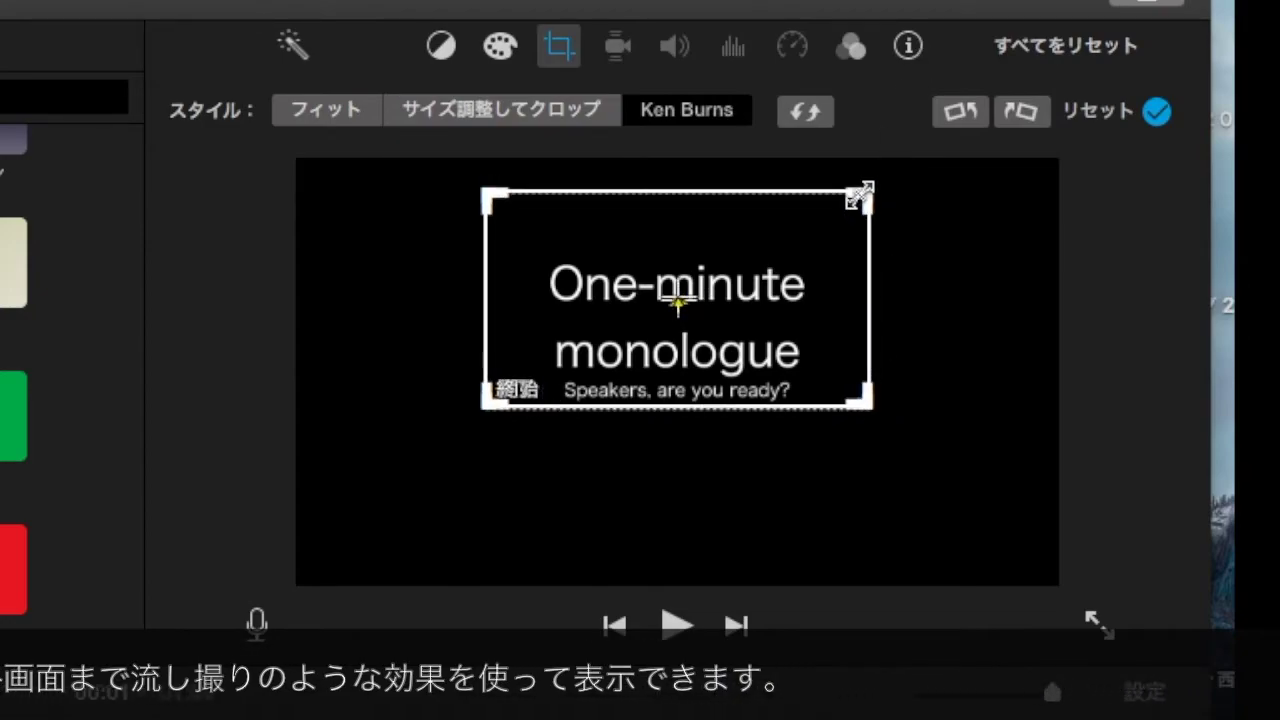
pyautogui.moveTo(833, 298); pyautogui.dragTo(832, 345)
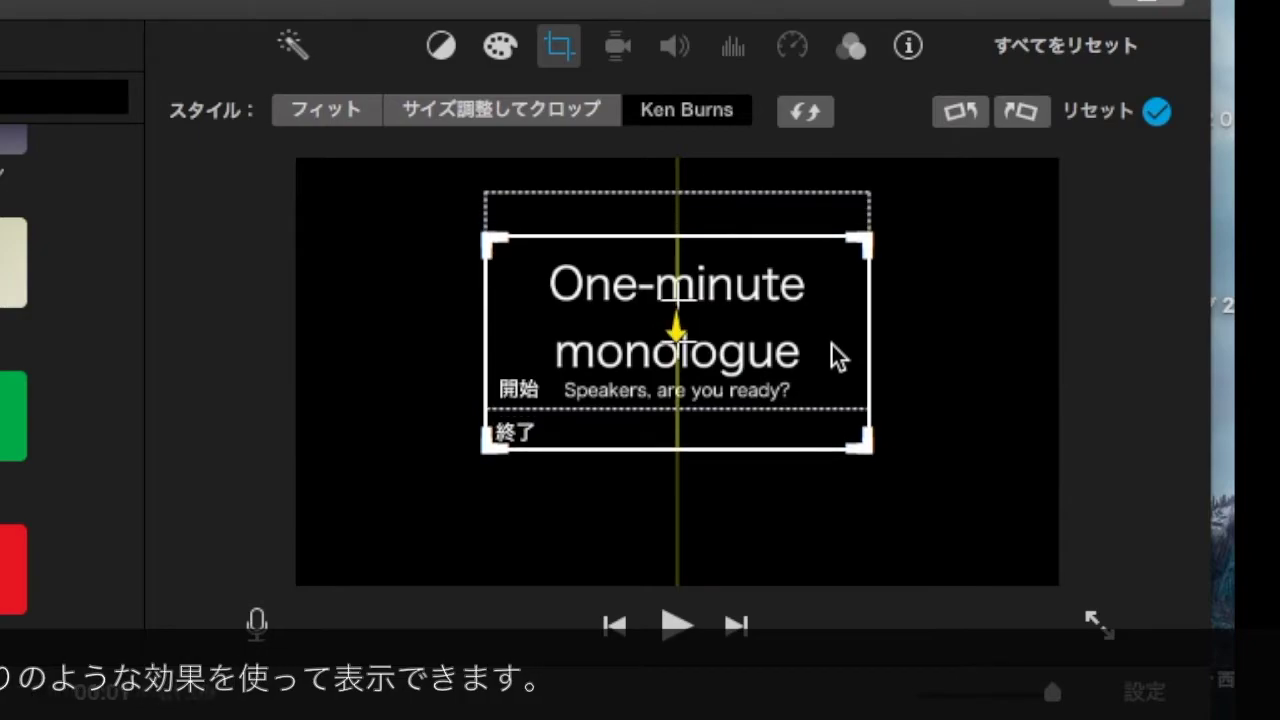
pyautogui.moveTo(825, 213); pyautogui.dragTo(822, 193)
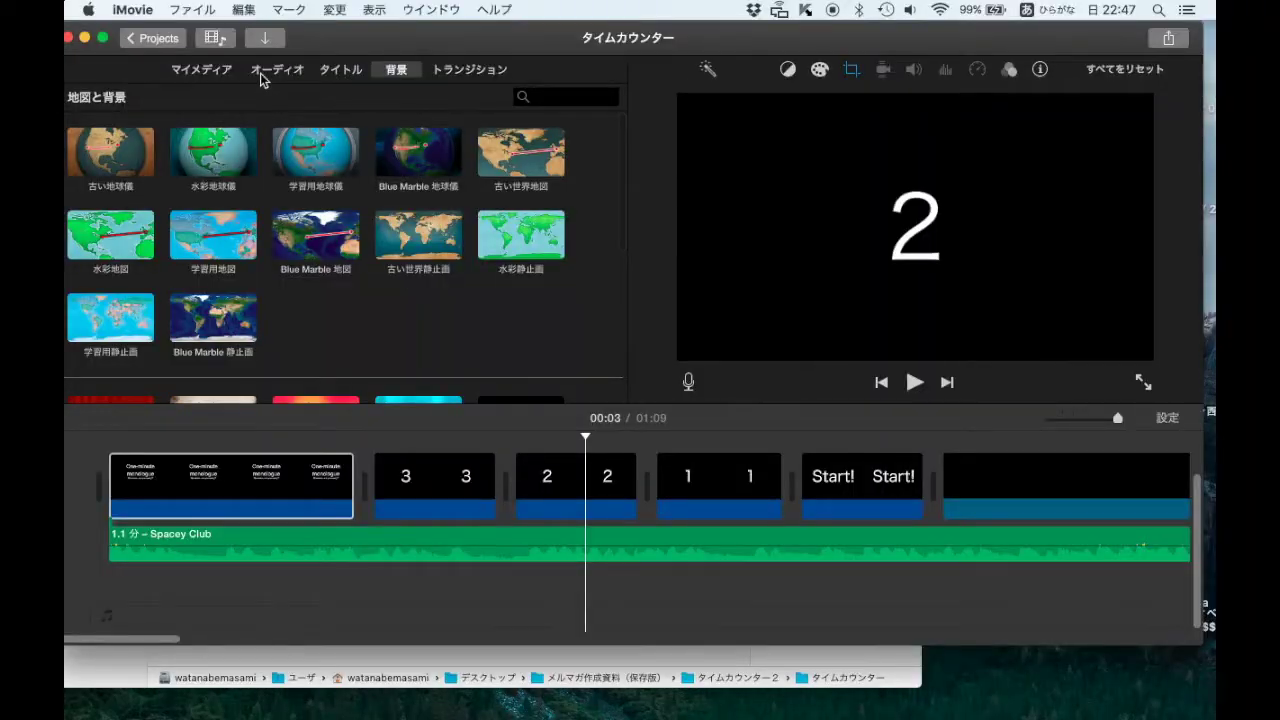
# Insert transitions between the opening countdown clips, placing 波紋 between the One-minute monologue title and the 3 clip.
pyautogui.click(500, 72)
pyautogui.scroll(-5, 241, 205)
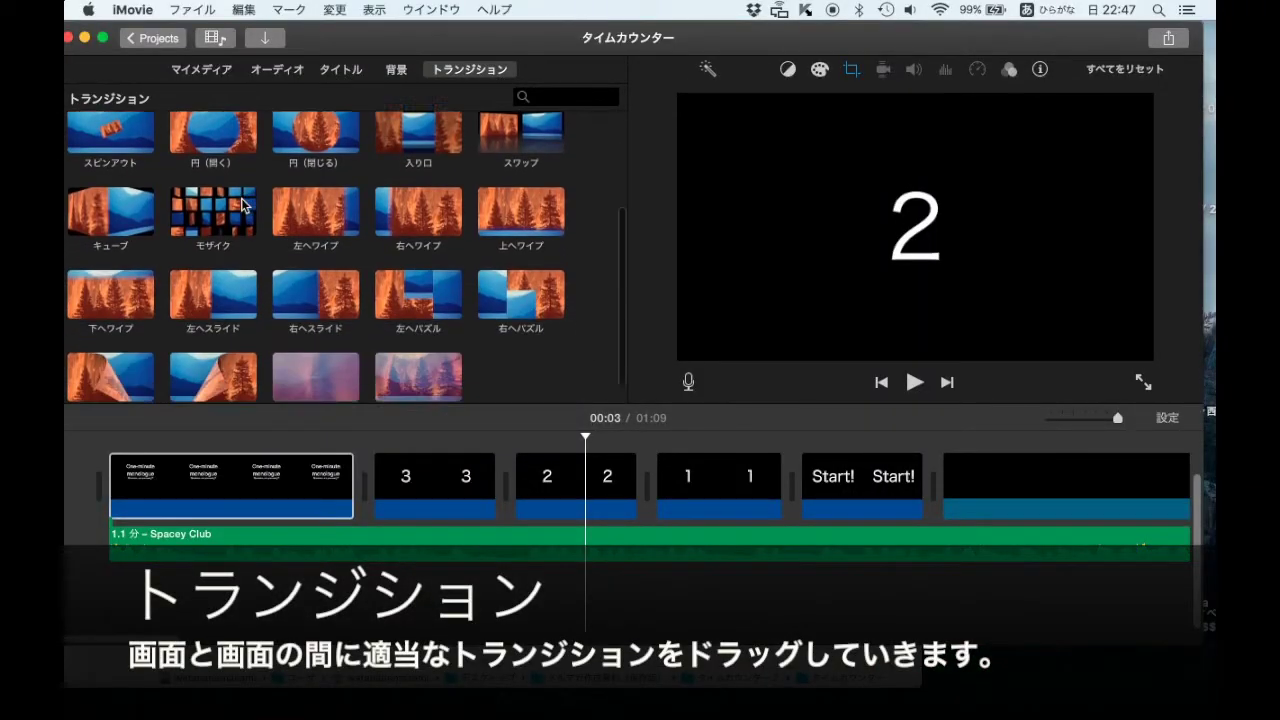
pyautogui.moveTo(425, 350); pyautogui.dragTo(306, 482)
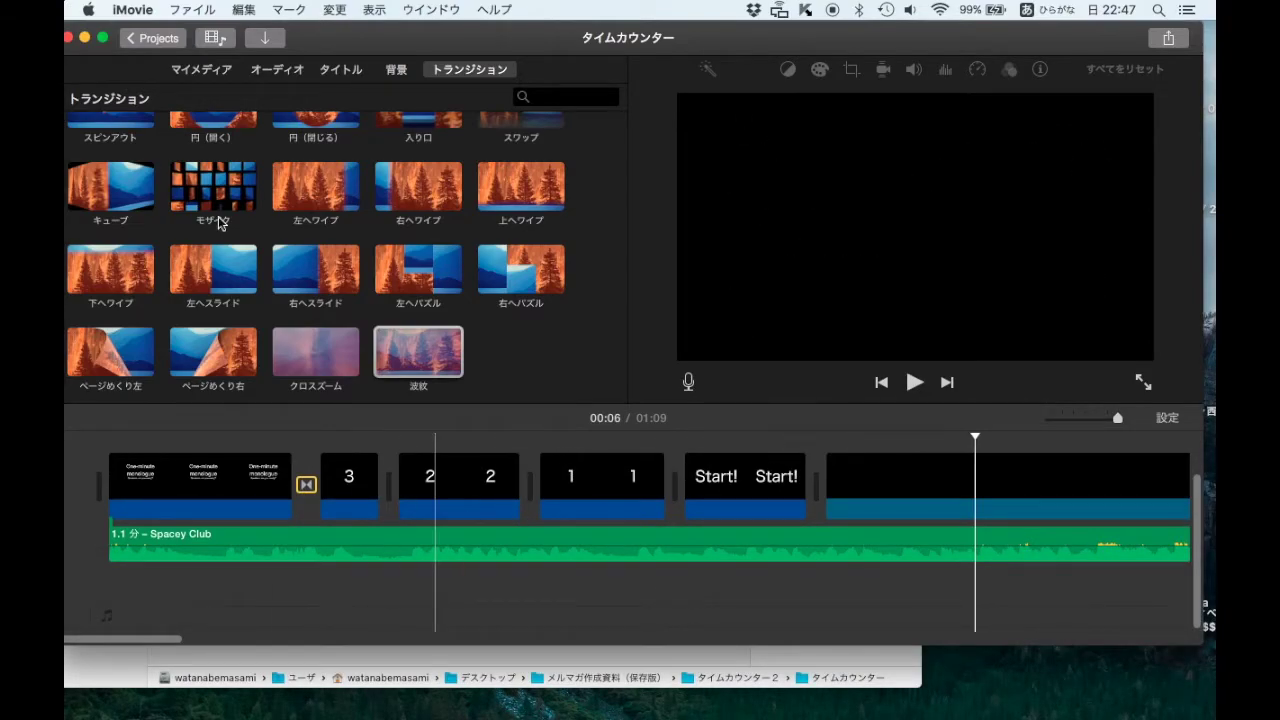
pyautogui.moveTo(713, 268); pyautogui.dragTo(789, 472)
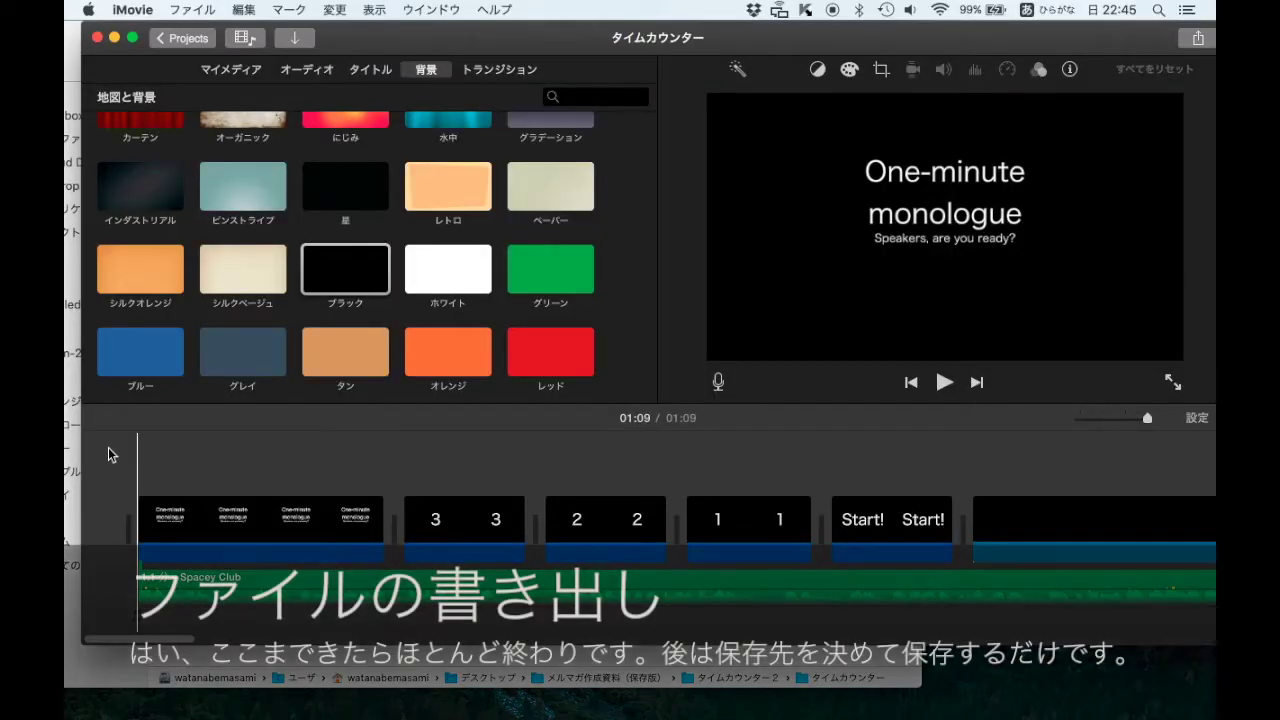
# Export the movie as a 720p video and audio file with 高 quality and 高速 compression, saved to デスクトップ as タイムカウンター.
pyautogui.click(1197, 38)
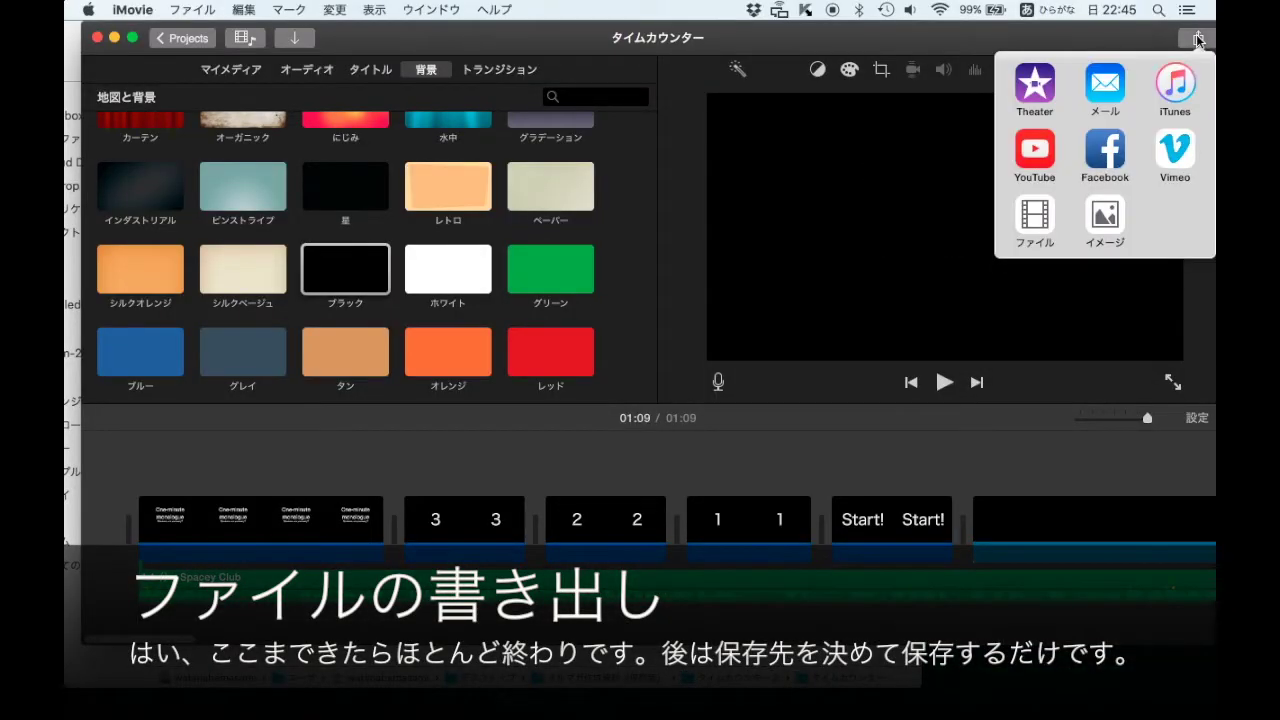
pyautogui.click(1035, 216)
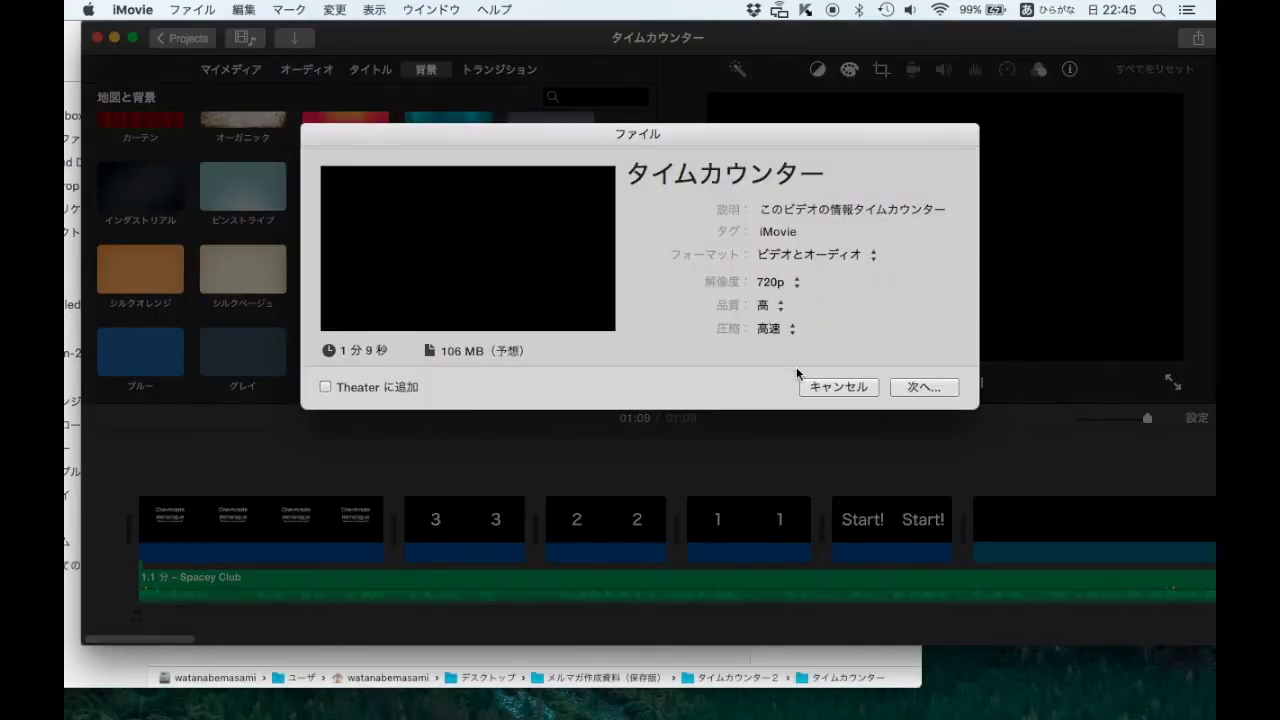
pyautogui.click(922, 387)
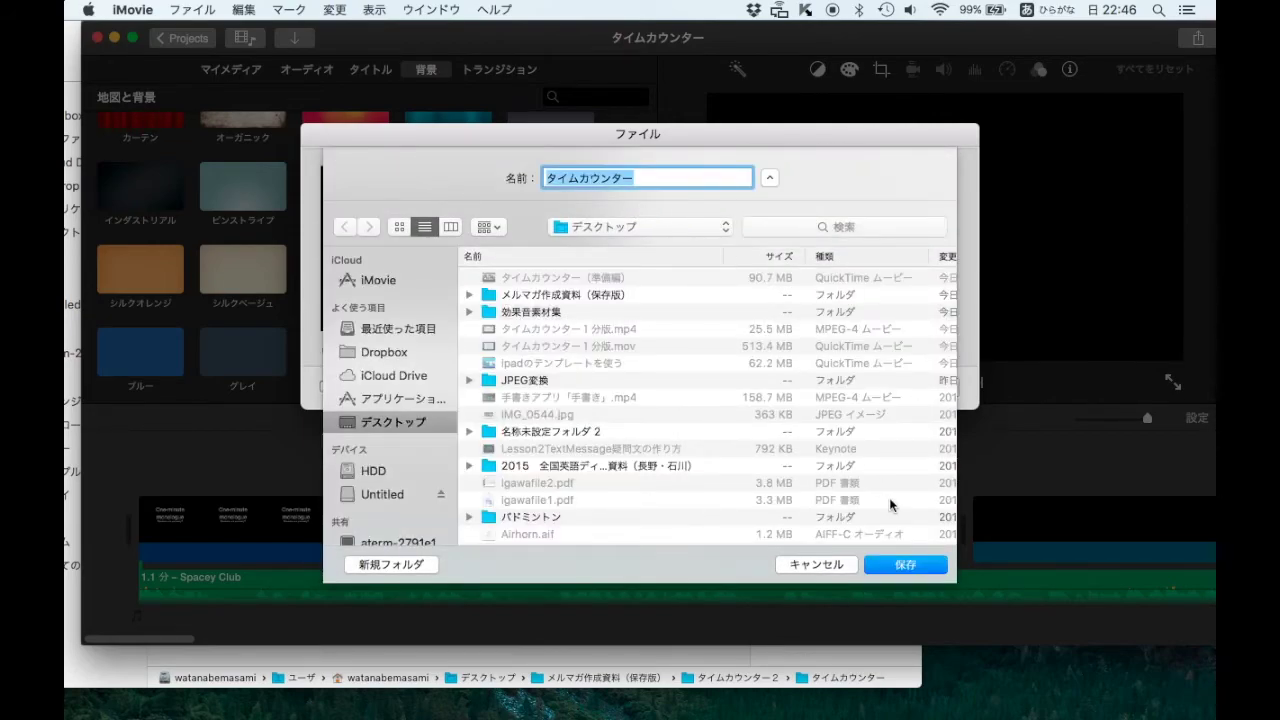
pyautogui.click(908, 566)
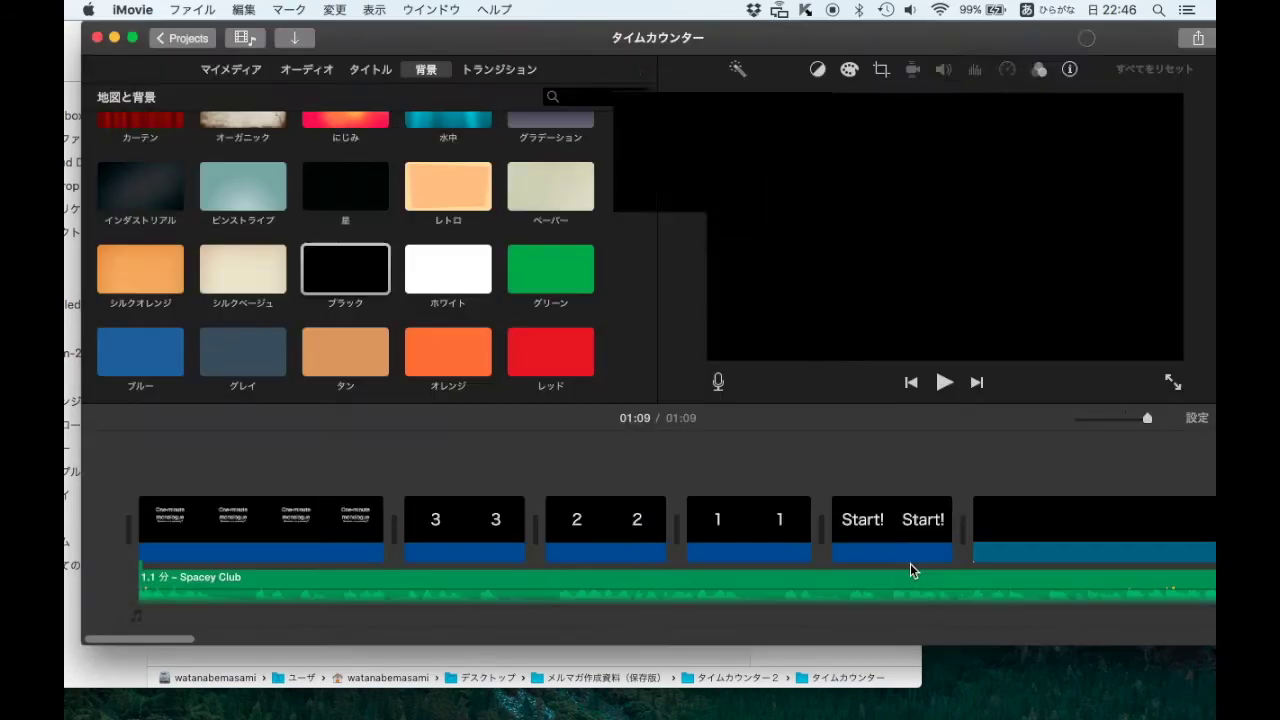